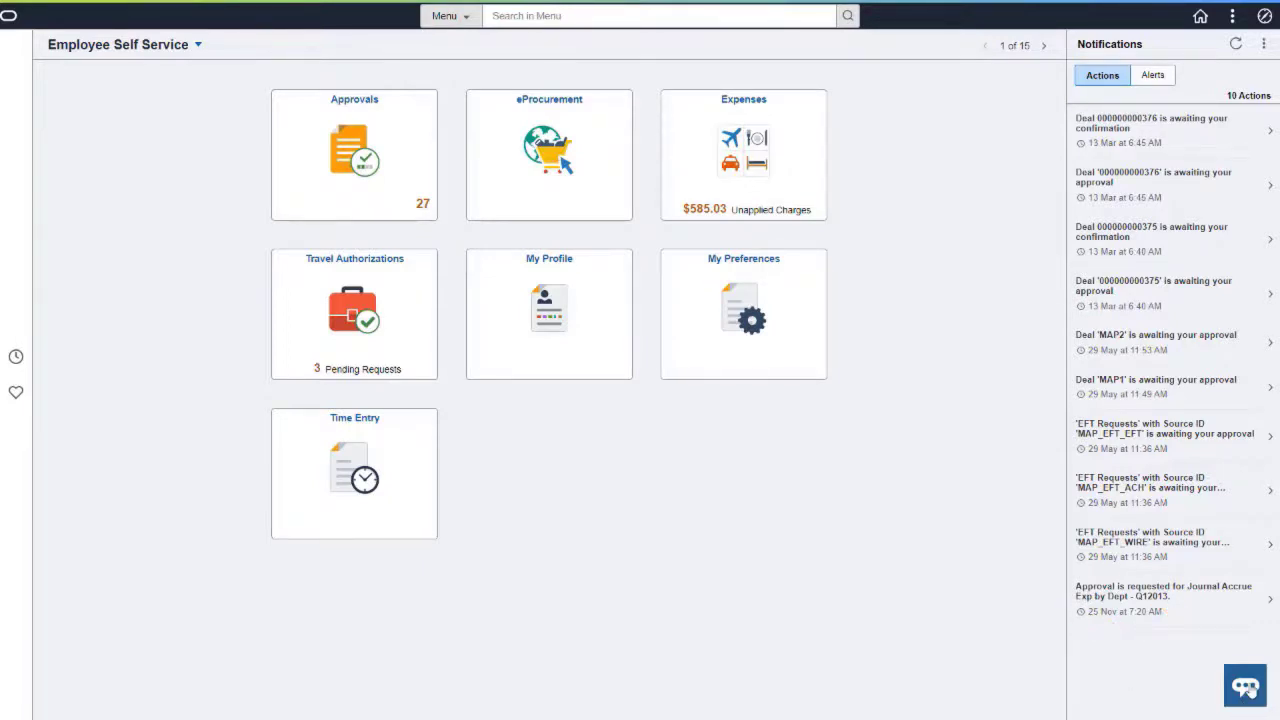
- Open PICASO, browse to the Requisition Assistant card and back, and focus the message box
click(1248, 692)
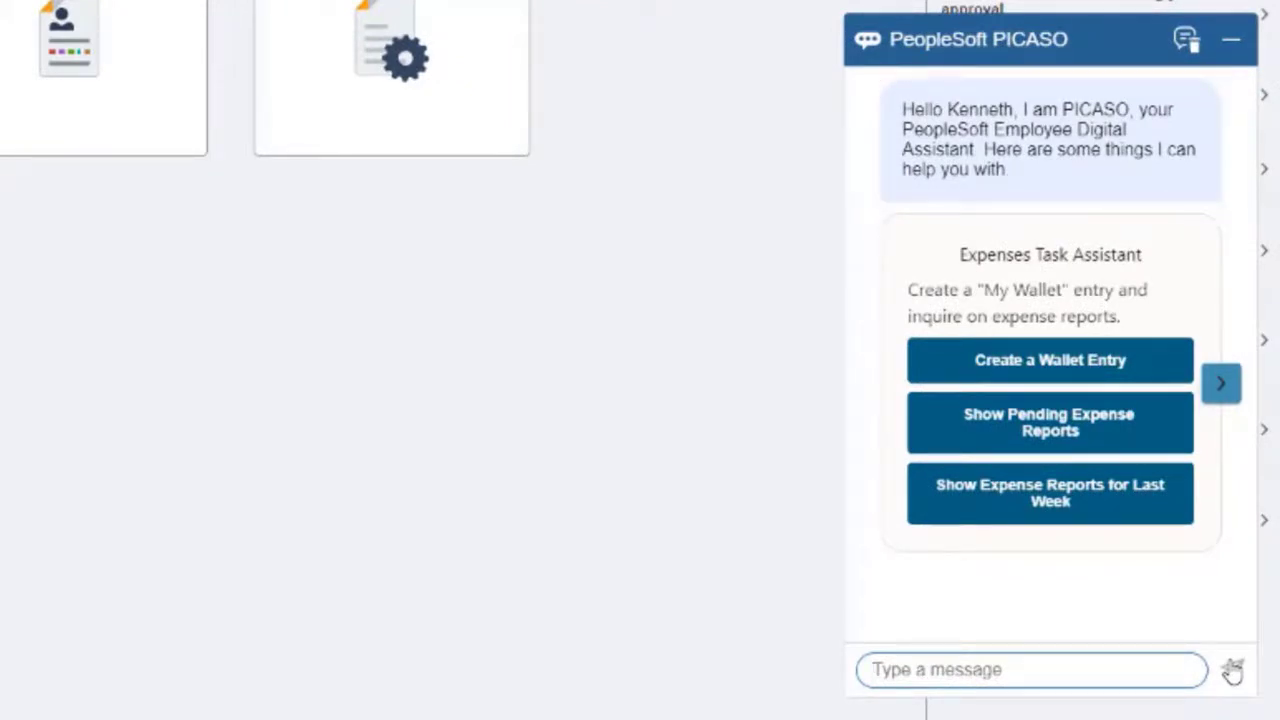
click(1227, 392)
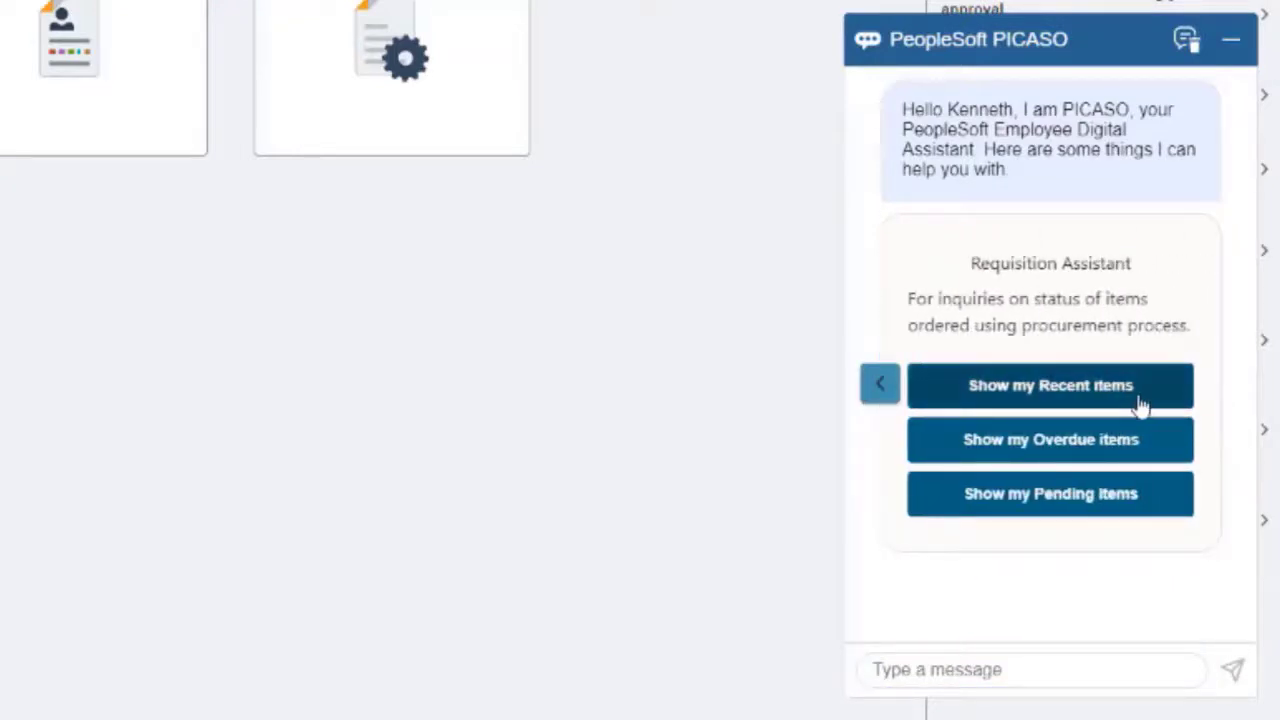
click(880, 387)
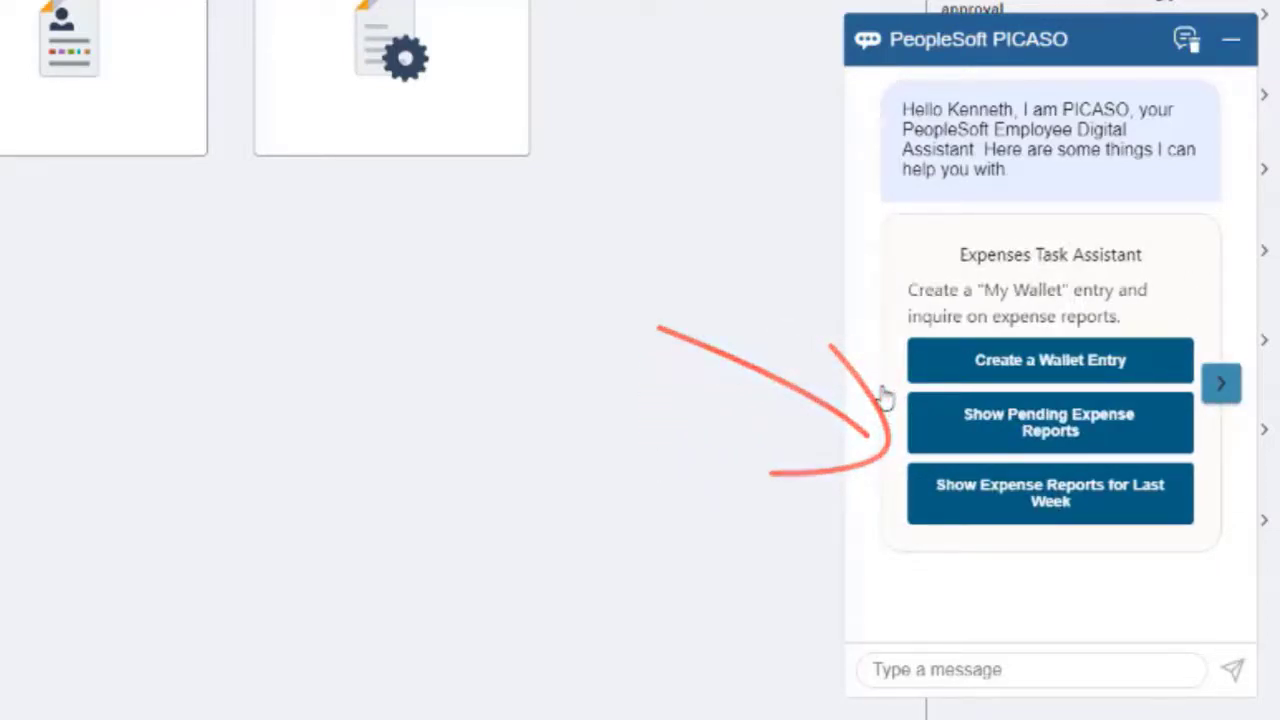
click(909, 669)
- Send 'add wallet for $52 for taxi ride in Dallas today' and view the new wallet entry's details
text(add wallet for $52 for taxi ride in Dallas today)
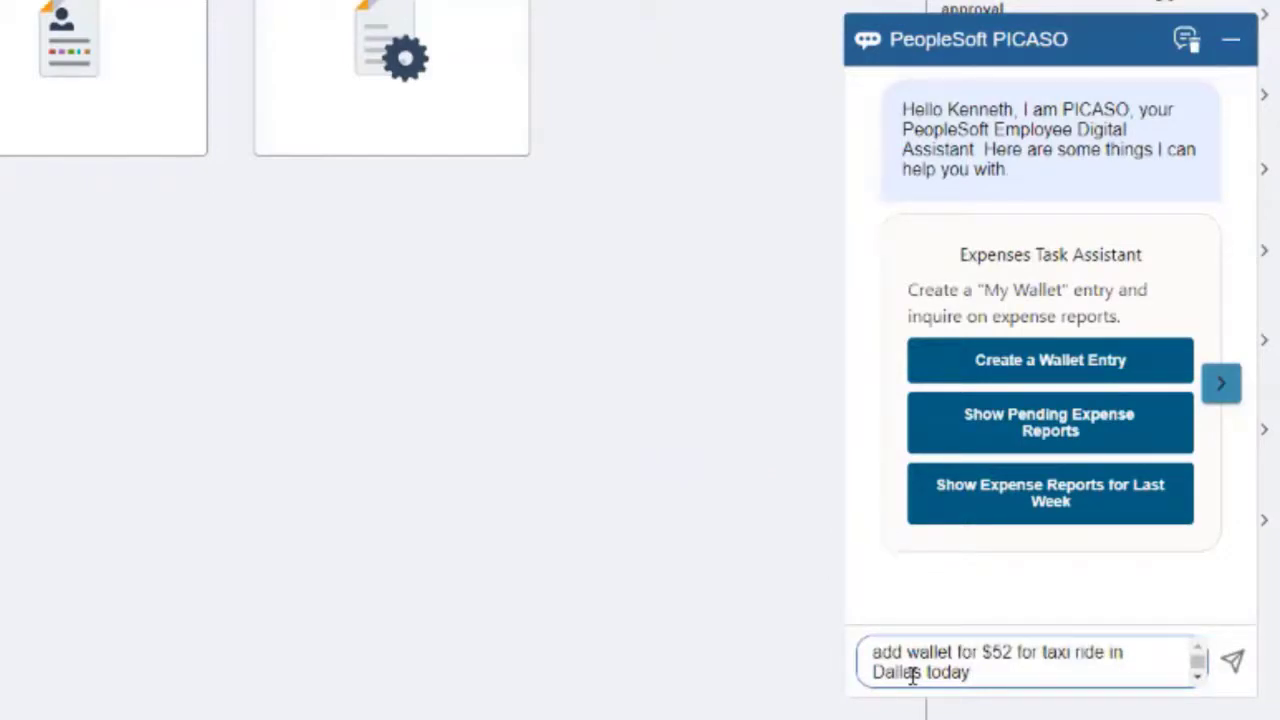
key(Return)
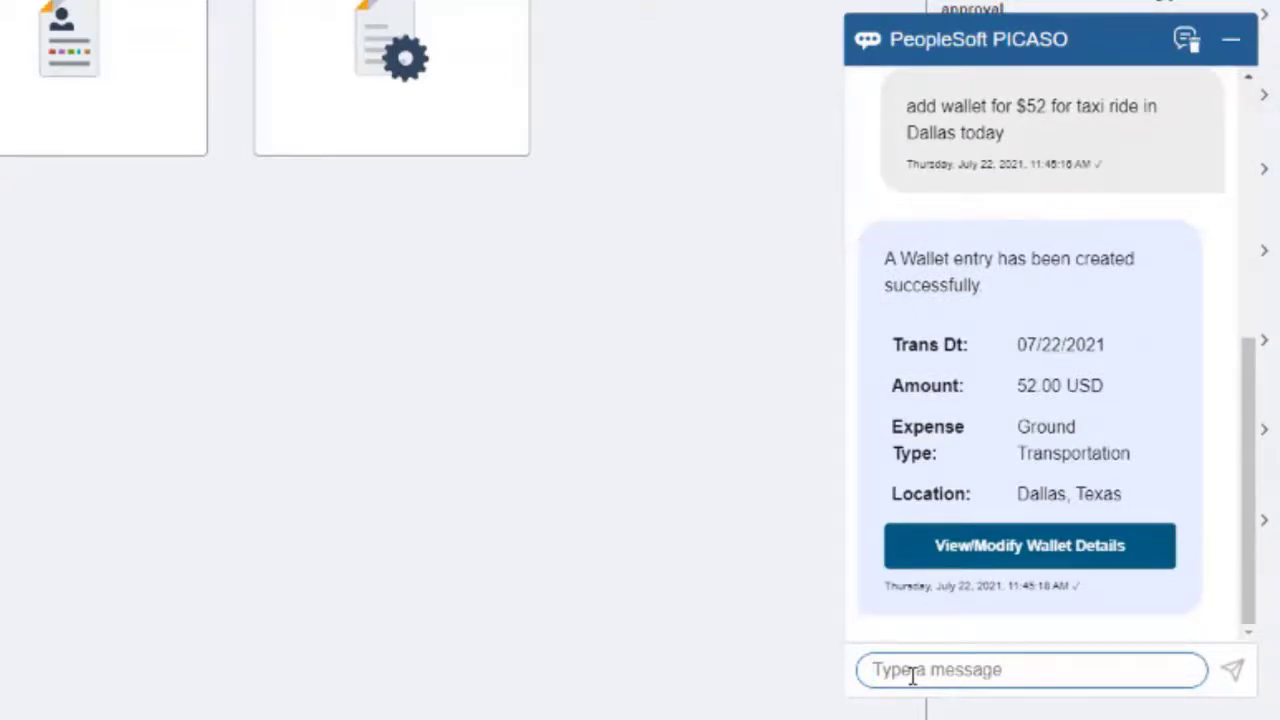
click(960, 560)
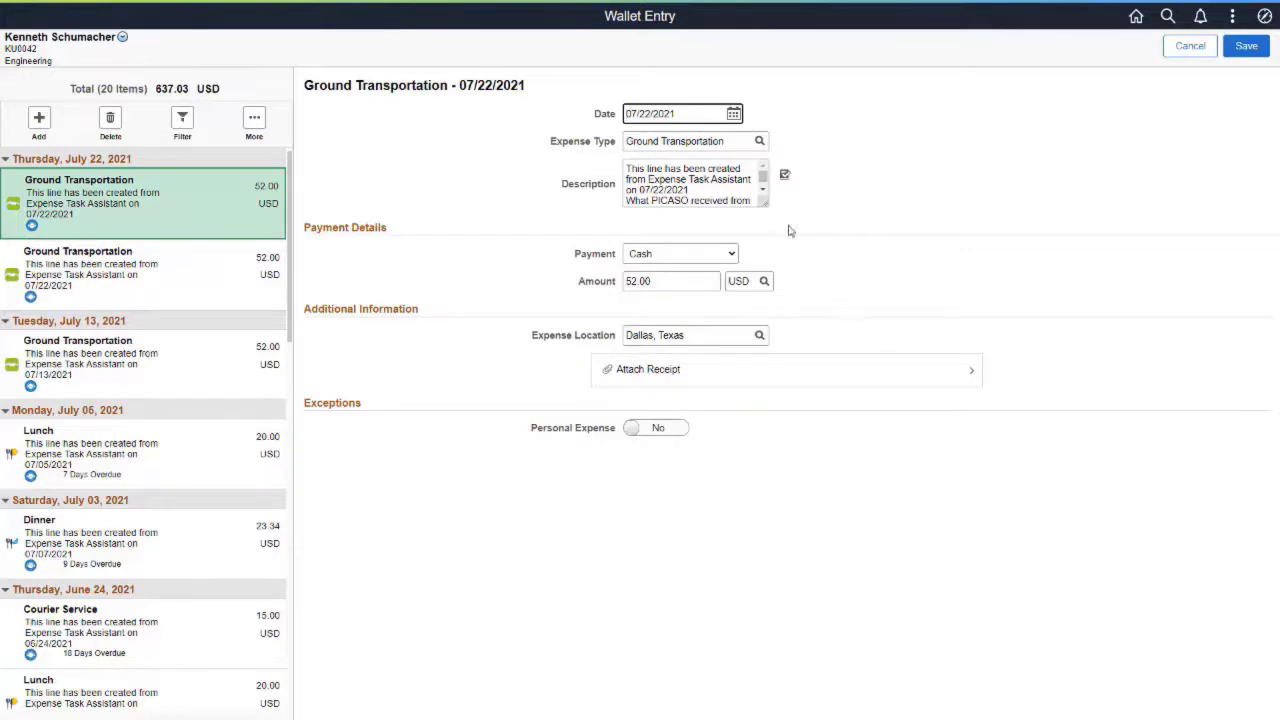
- Enlarge the Description box, then ask PICASO for pending expense reports and the first report's details
drag(770, 205, 797, 253)
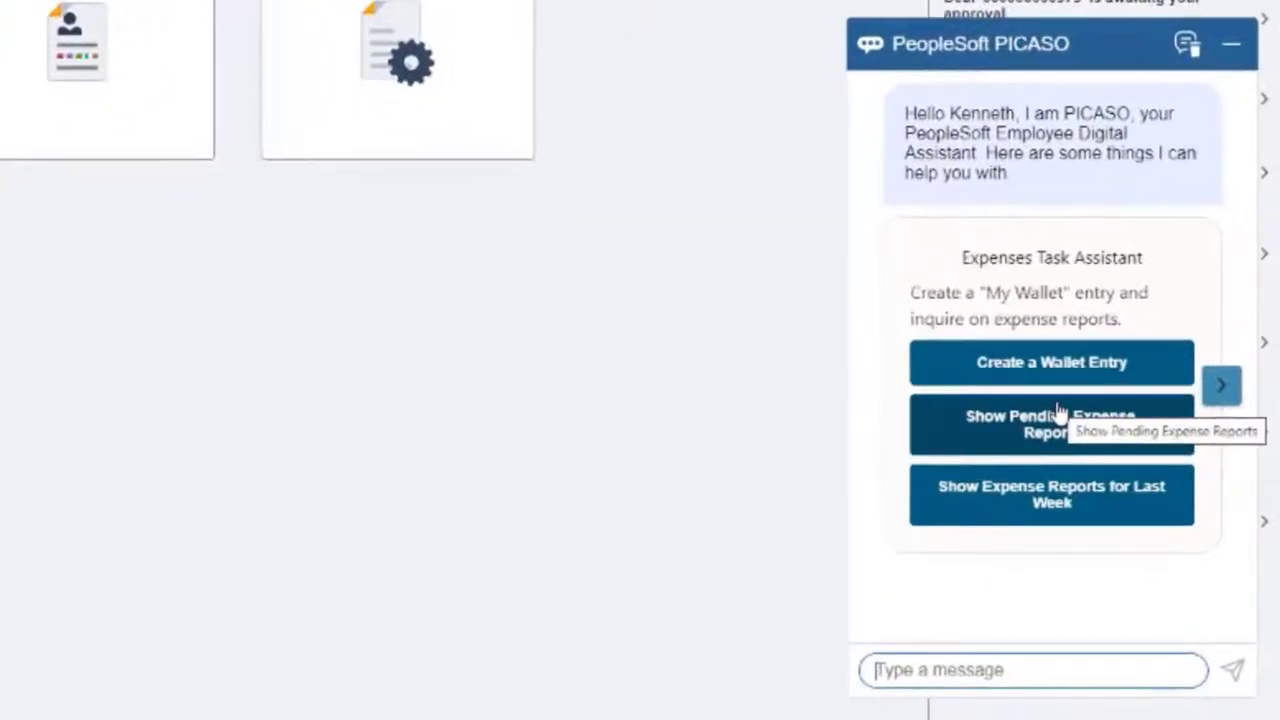
click(1097, 468)
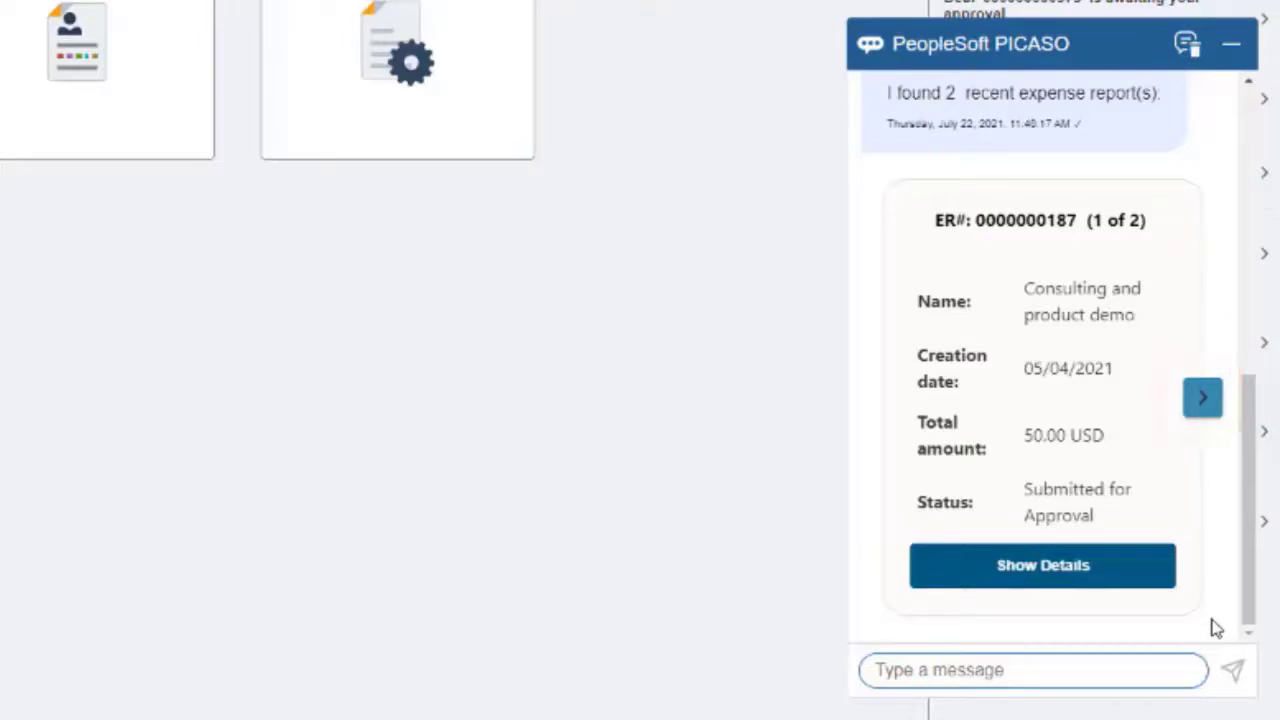
click(1086, 571)
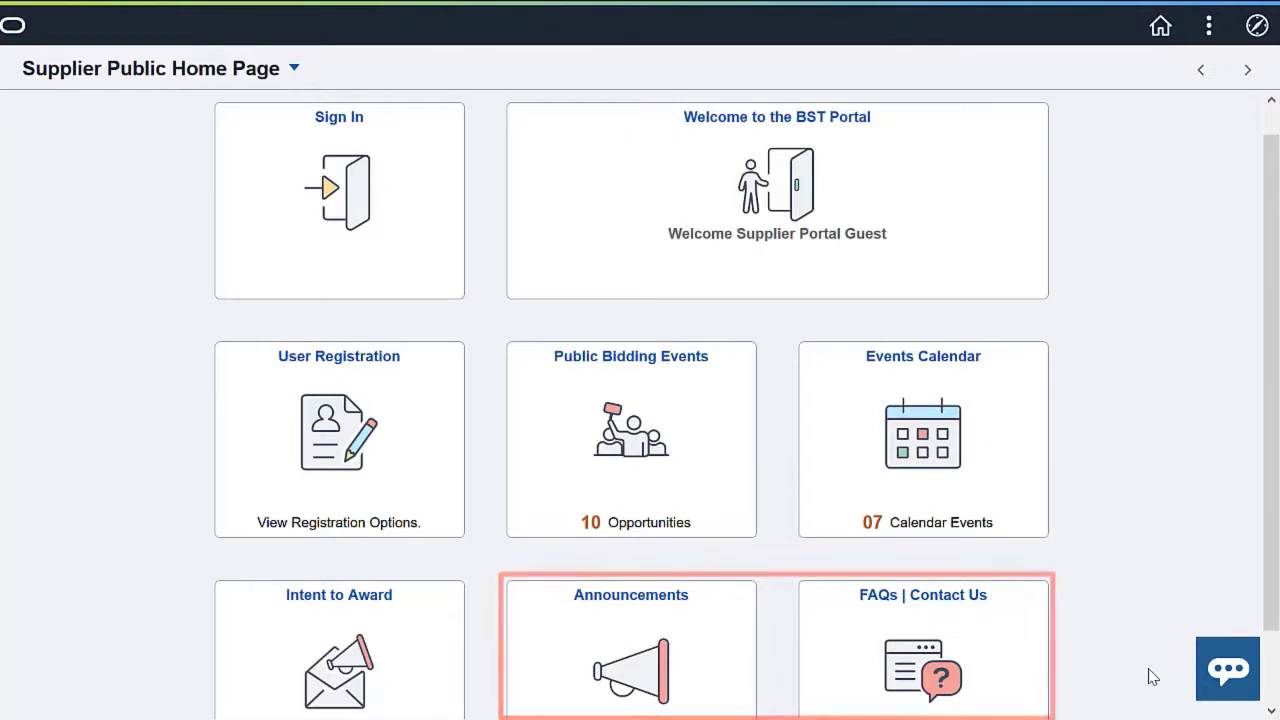
- Open the Supplier Assistant chat on the supplier portal and scroll up to its greeting
click(1228, 678)
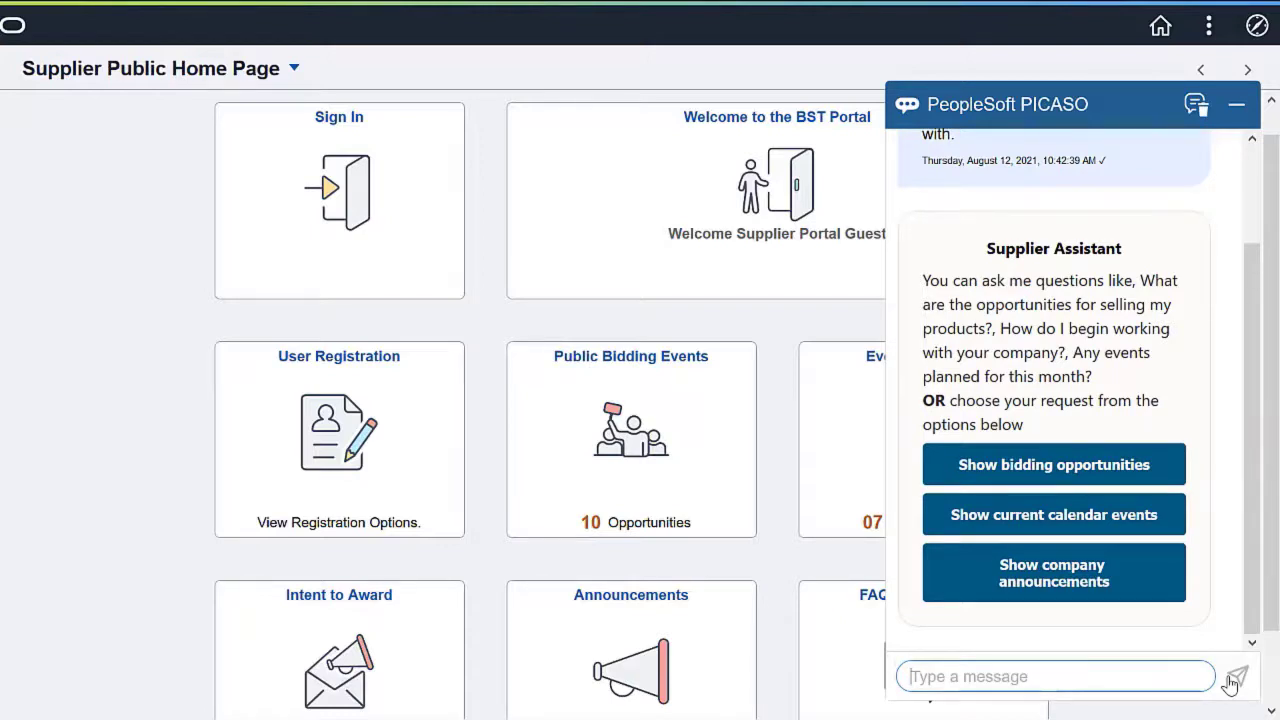
mouse_move(1258, 592)
mouse_down()
mouse_move(1262, 487)
mouse_move(1270, 592)
mouse_up()
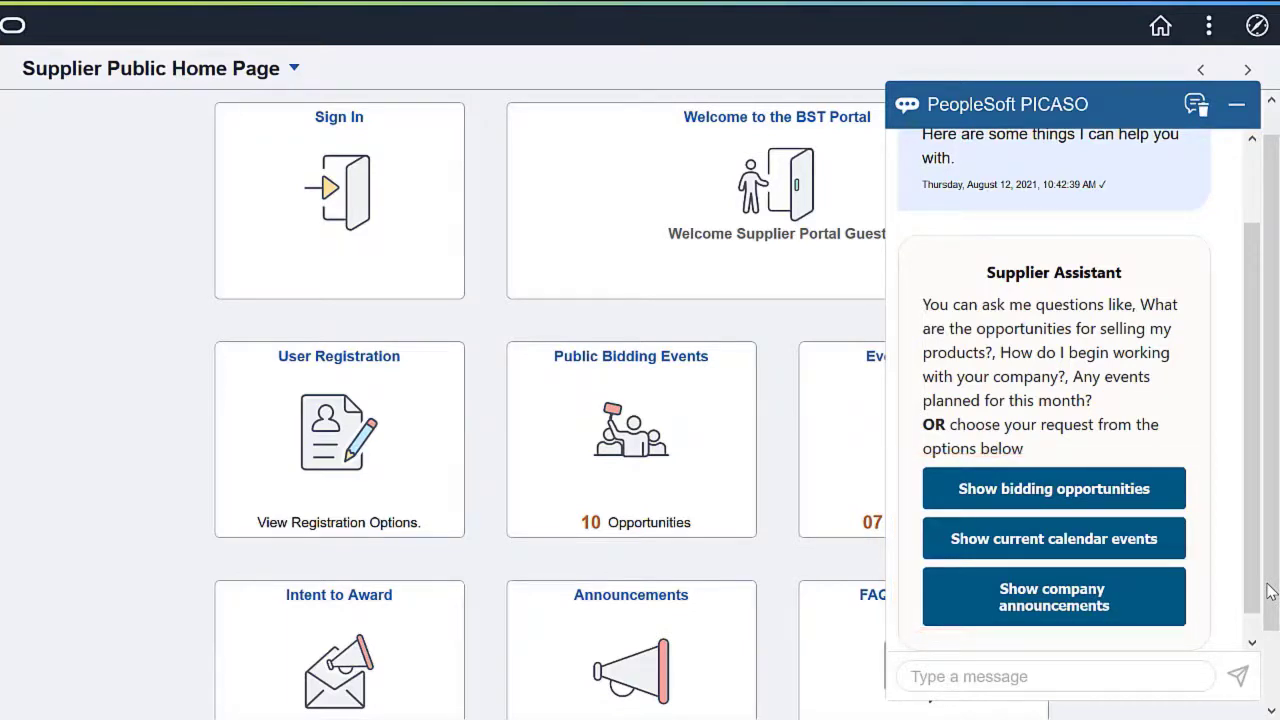
- List the 10 bidding opportunities, browse the event cards, and type 'Events in the next 6 months'
click(1107, 490)
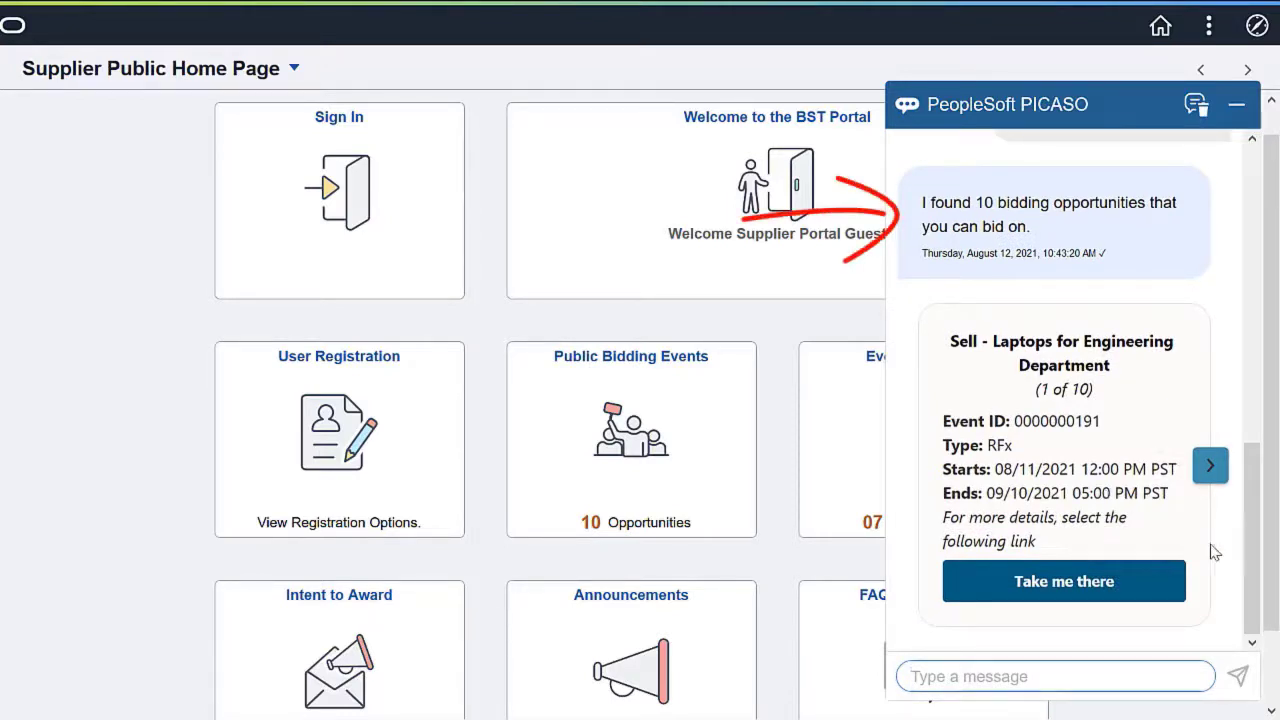
click(1212, 467)
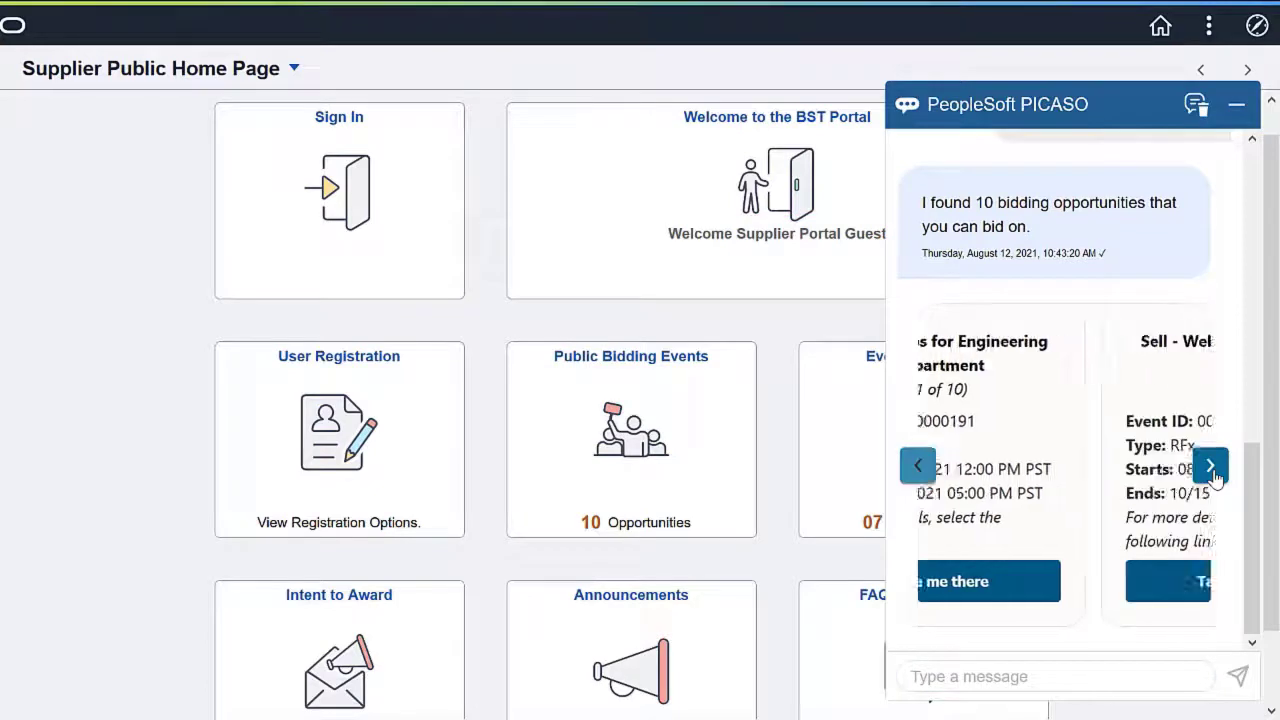
click(1211, 467)
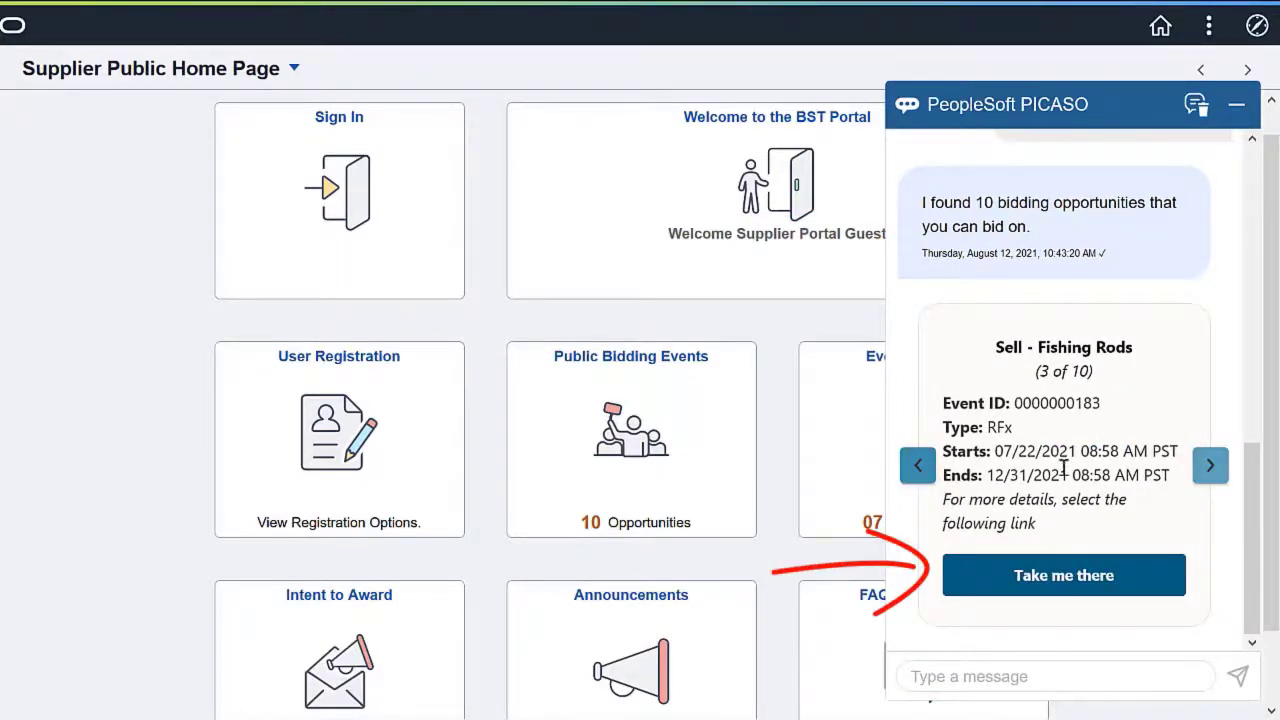
click(917, 466)
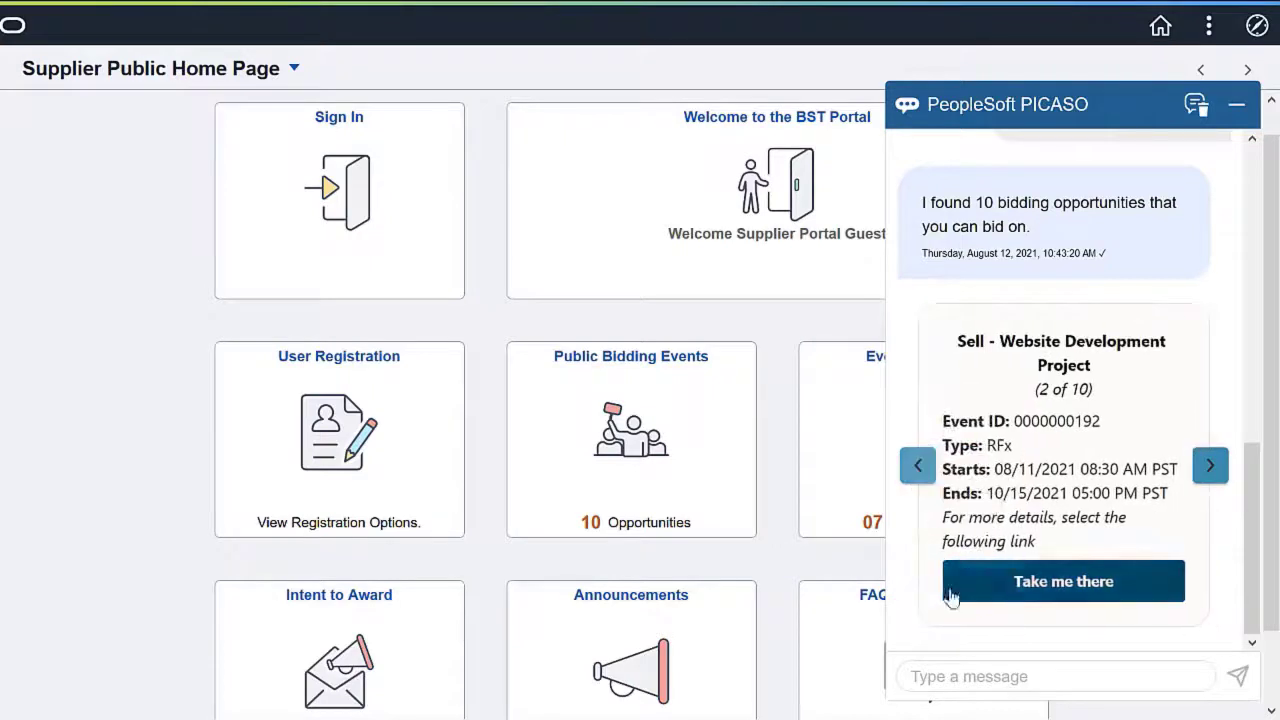
click(960, 676)
text(Events in the nex)
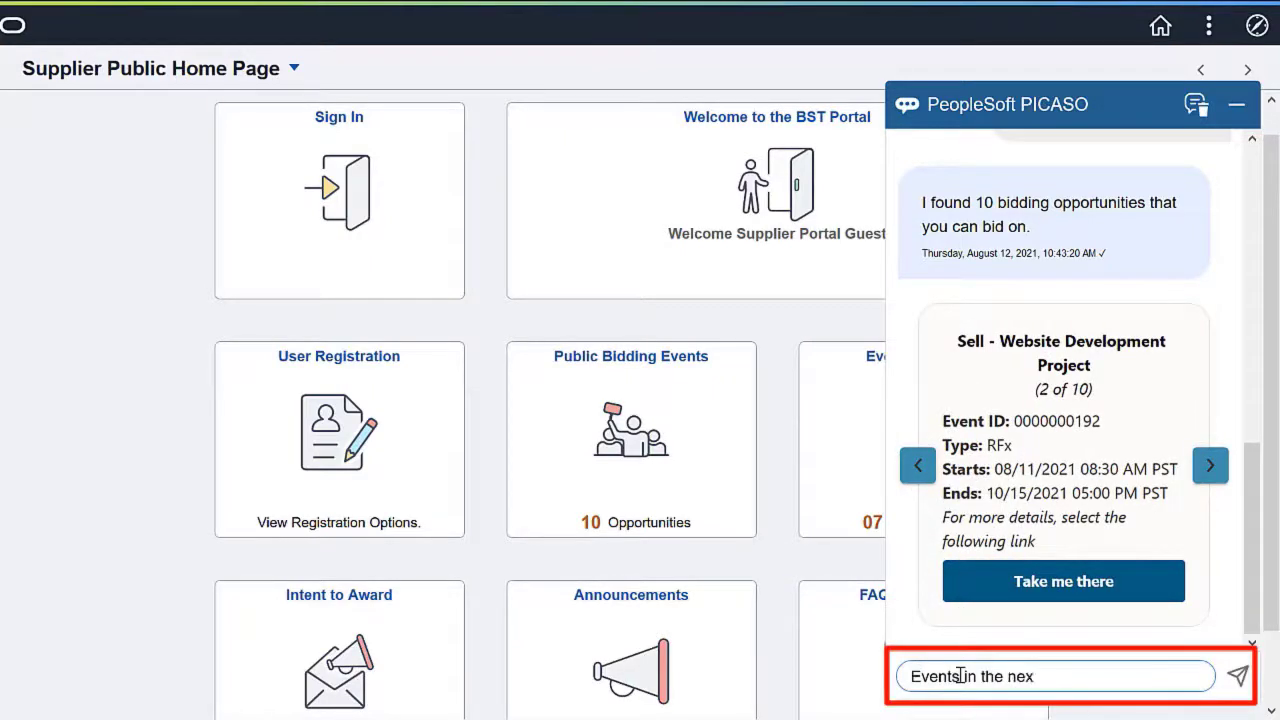
text(t 6 months)
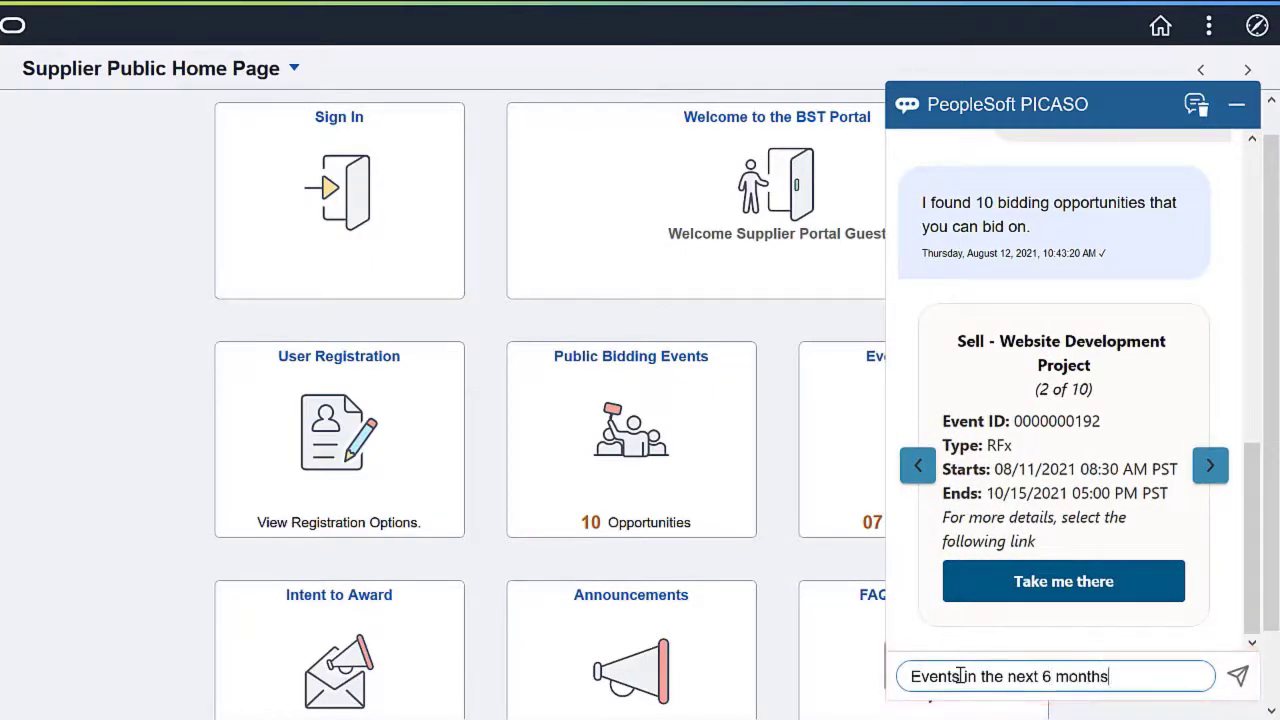
- Send 'Events in the next 6 months', then ask 'any opportunity to sell my laptop'
click(1238, 677)
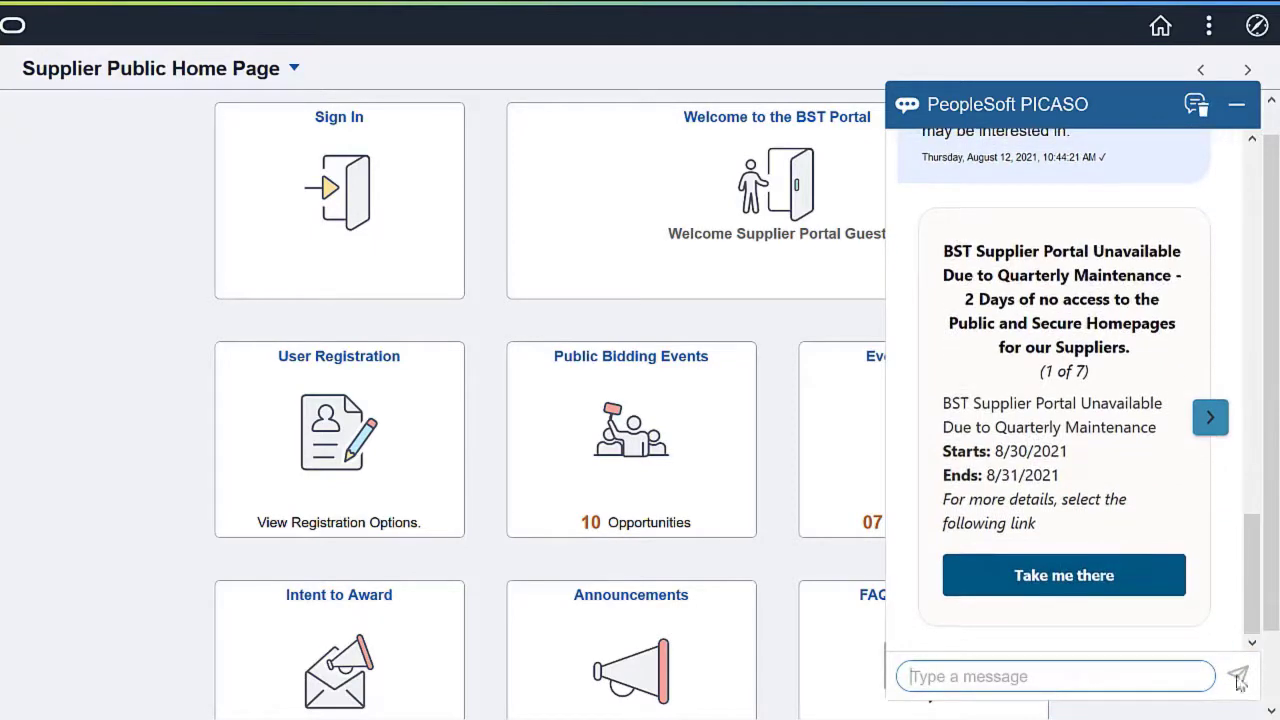
click(1085, 671)
text(any opportunity to sell my laptop)
click(1238, 677)
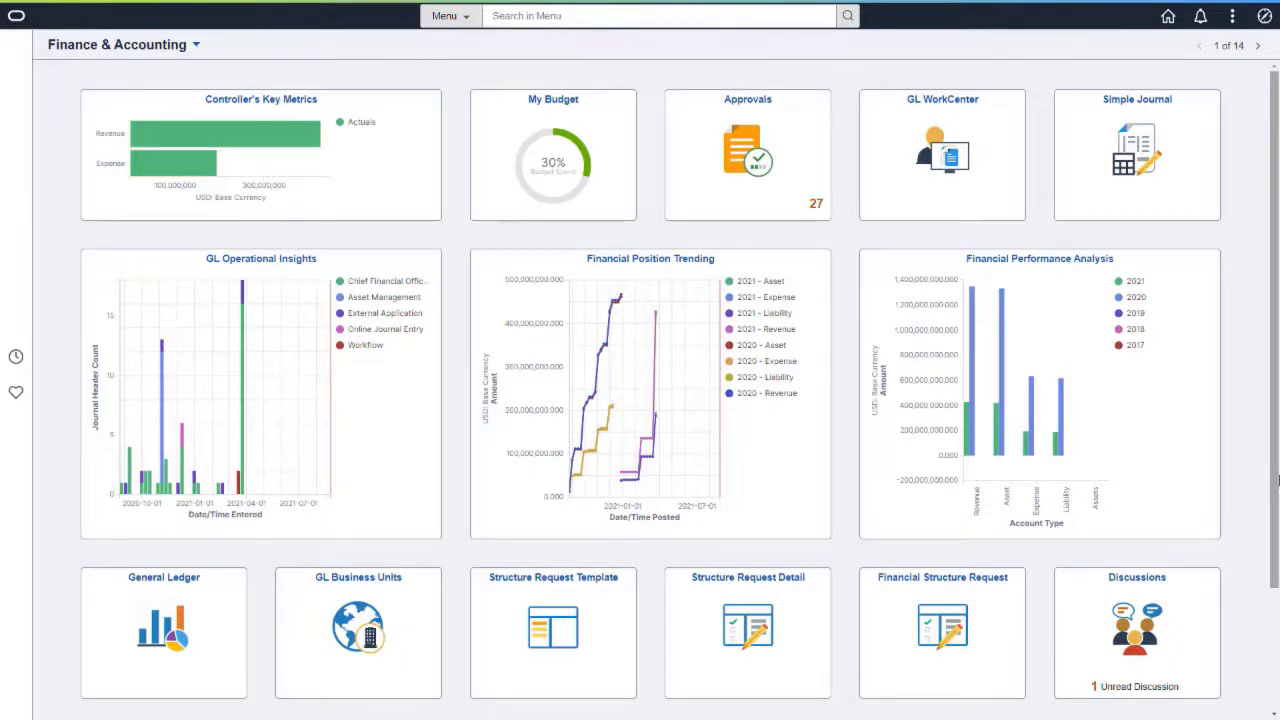
- Filter the My Budget dashboard to fiscal year 2021 and accounting periods 1, 2 and 3, then review the charts
click(620, 165)
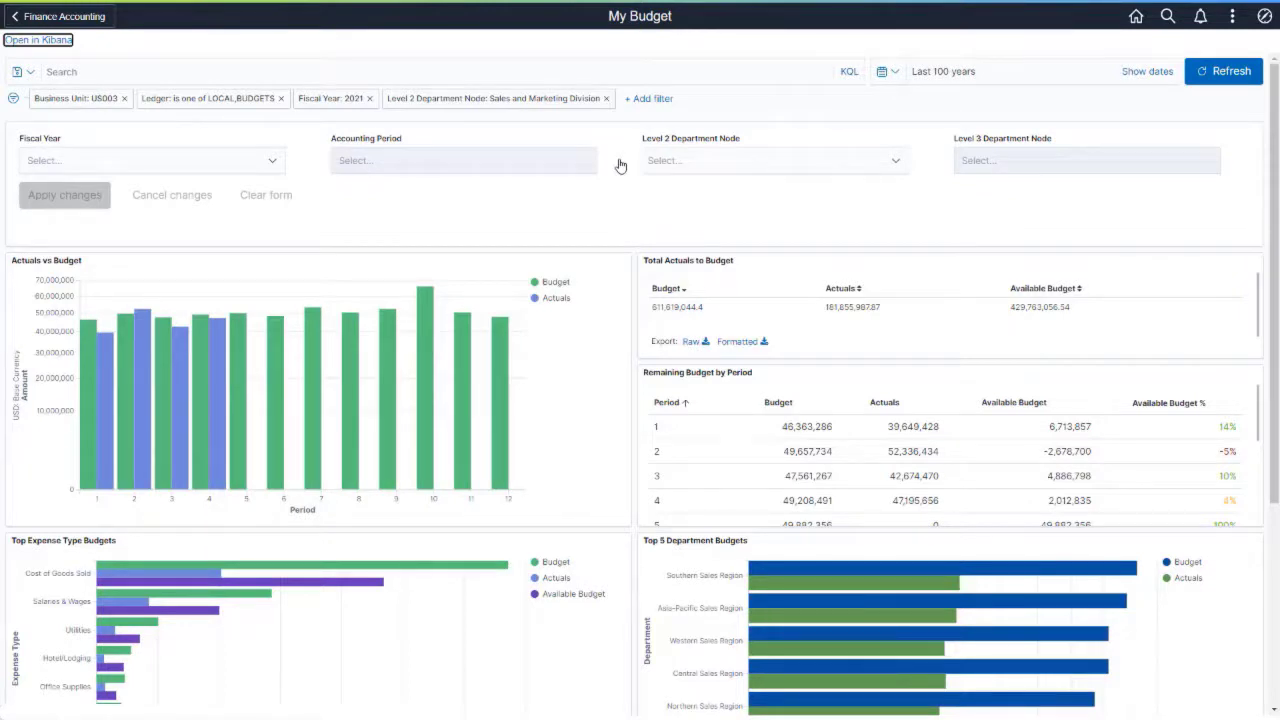
click(276, 164)
drag(283, 211, 283, 272)
click(55, 282)
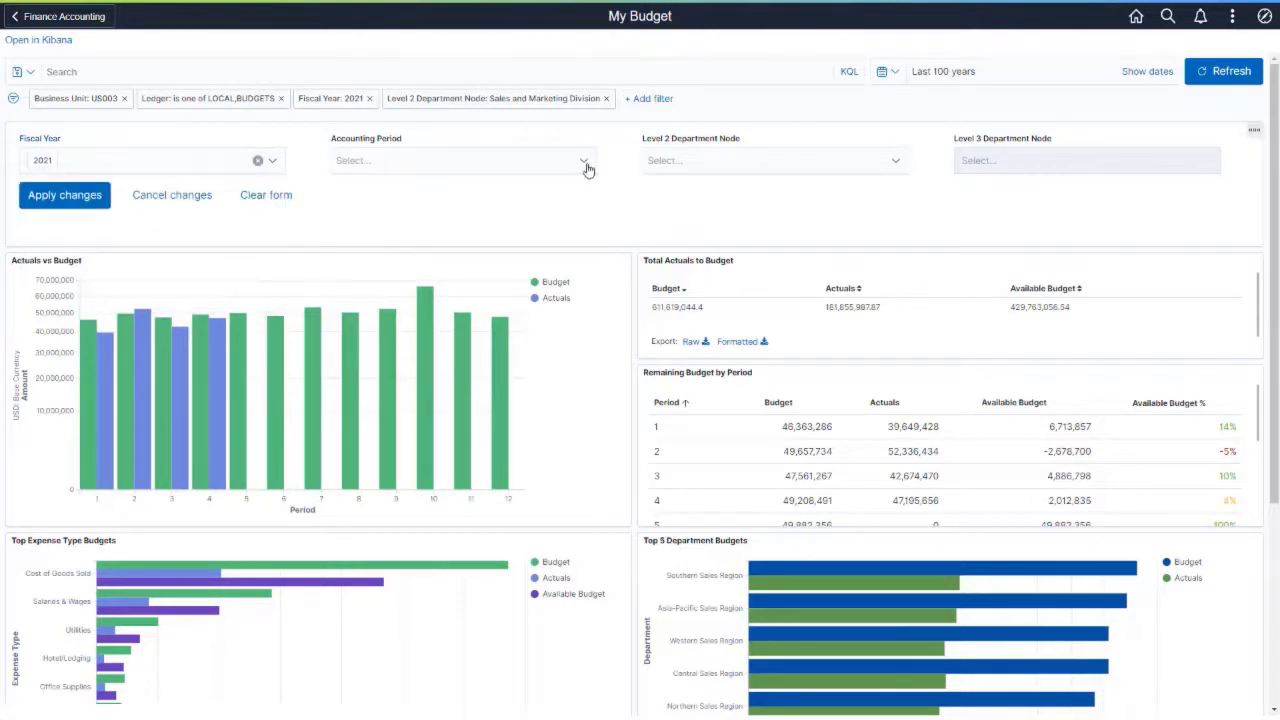
click(586, 163)
click(506, 186)
click(450, 245)
click(450, 245)
click(87, 198)
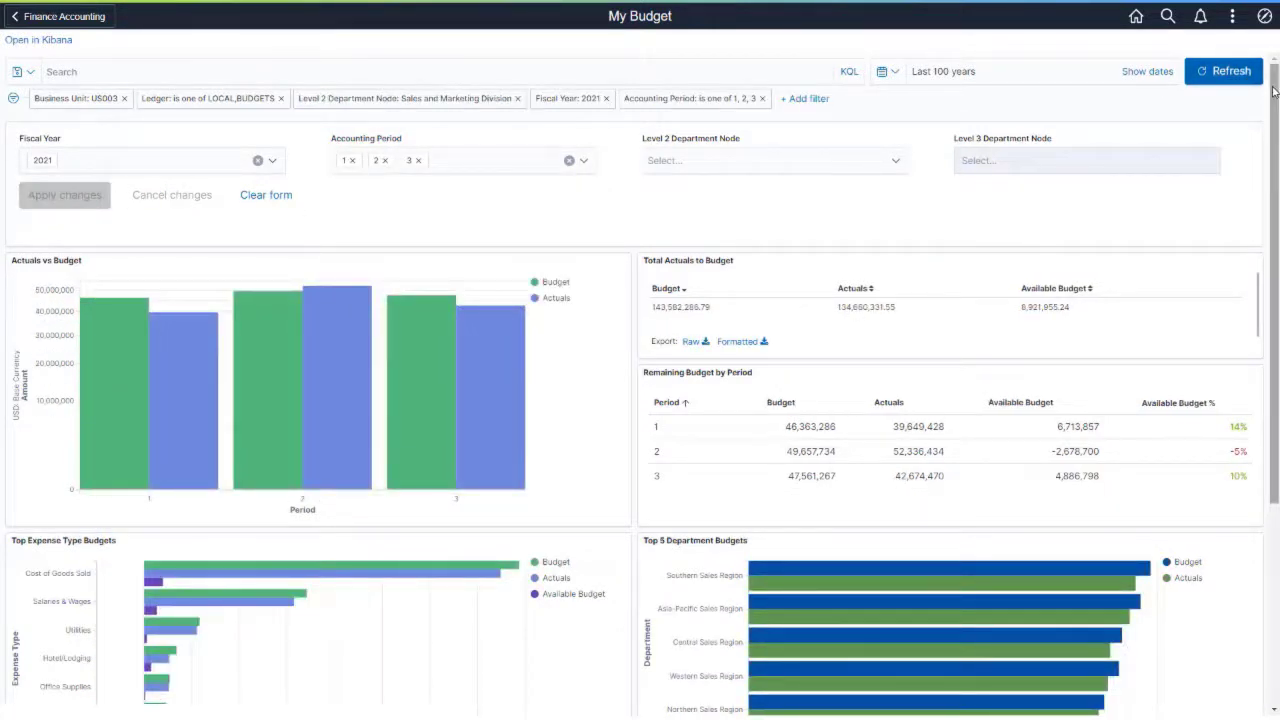
drag(1275, 91, 1277, 201)
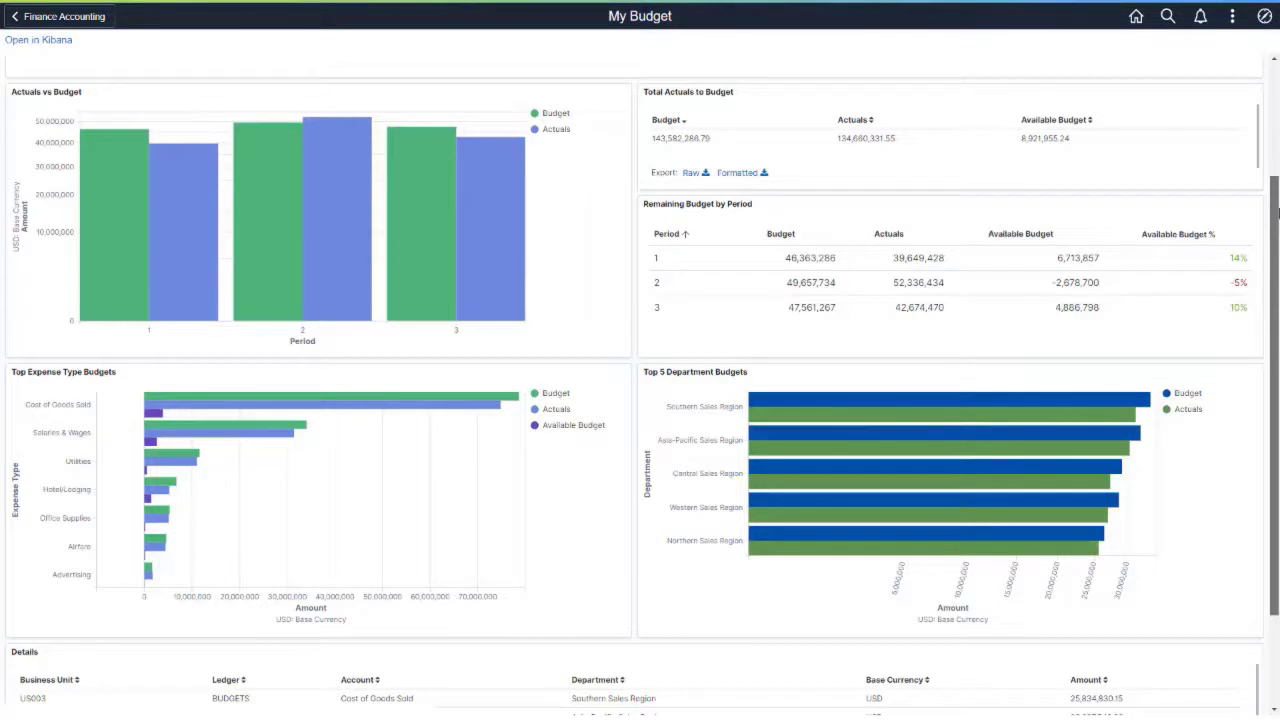
drag(1277, 213, 1277, 368)
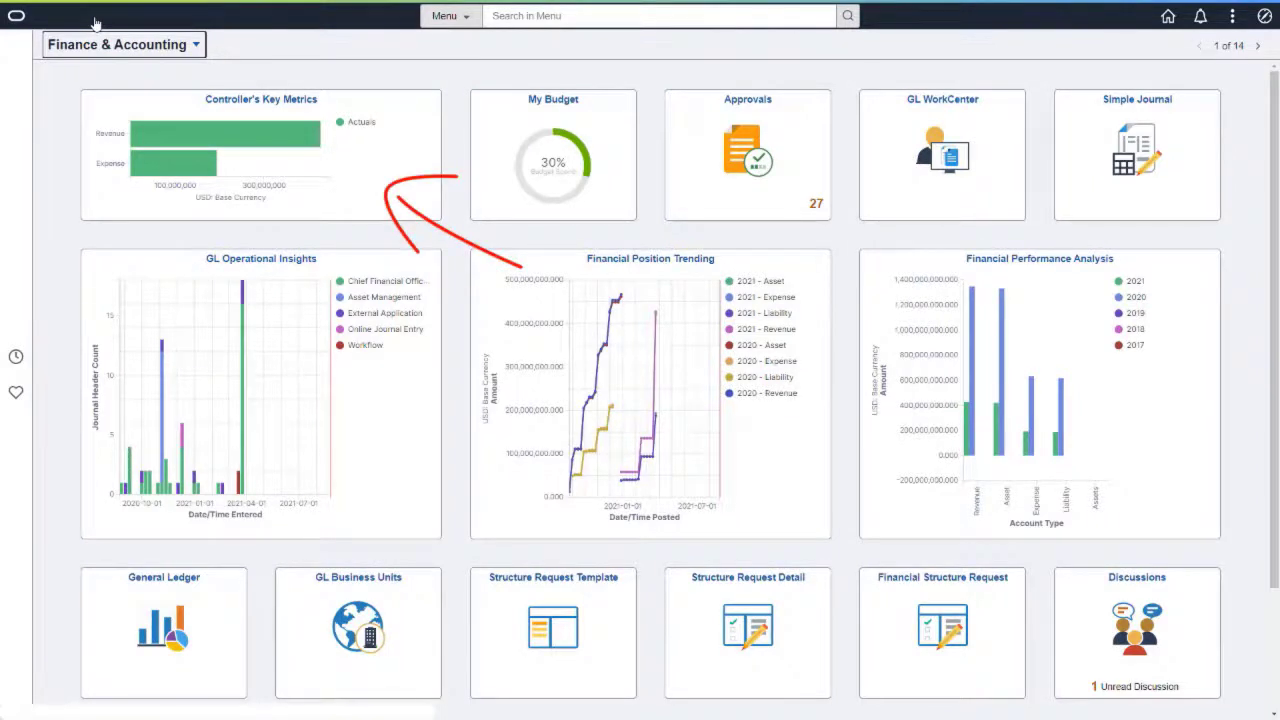
- Open the Controller's Key Metrics dashboard and scroll through all its charts
click(110, 115)
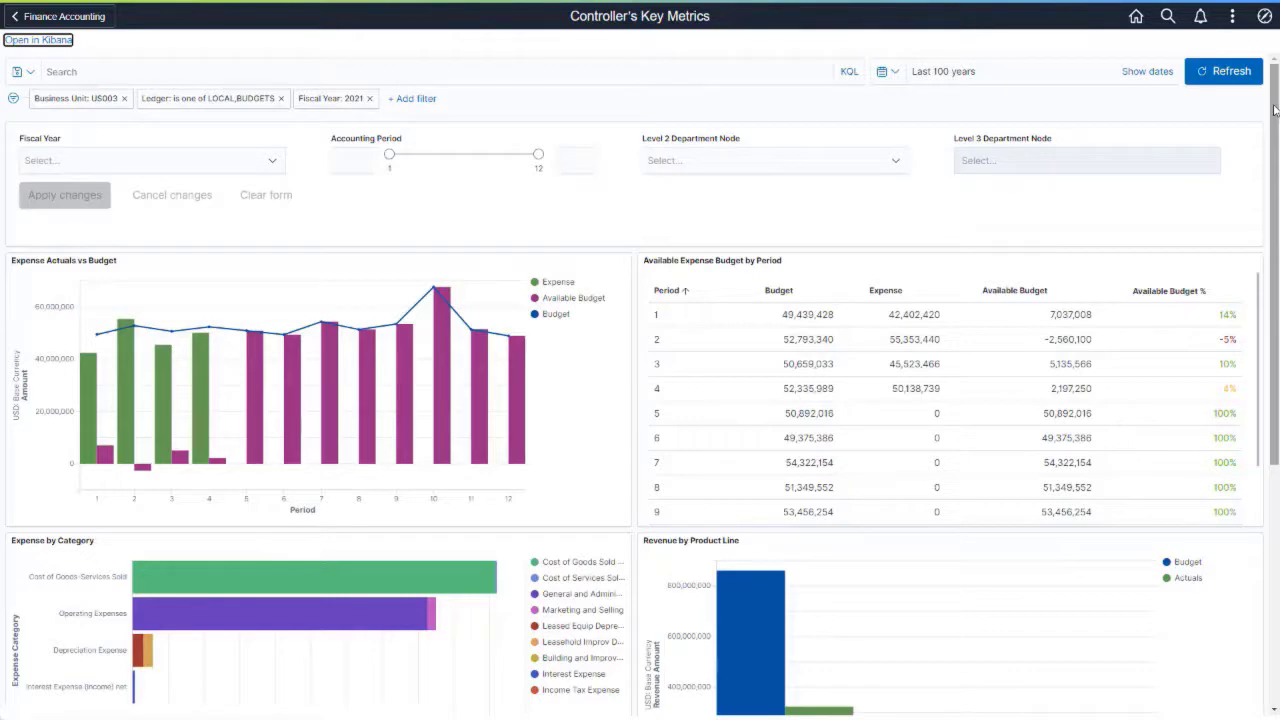
drag(1275, 110, 1276, 228)
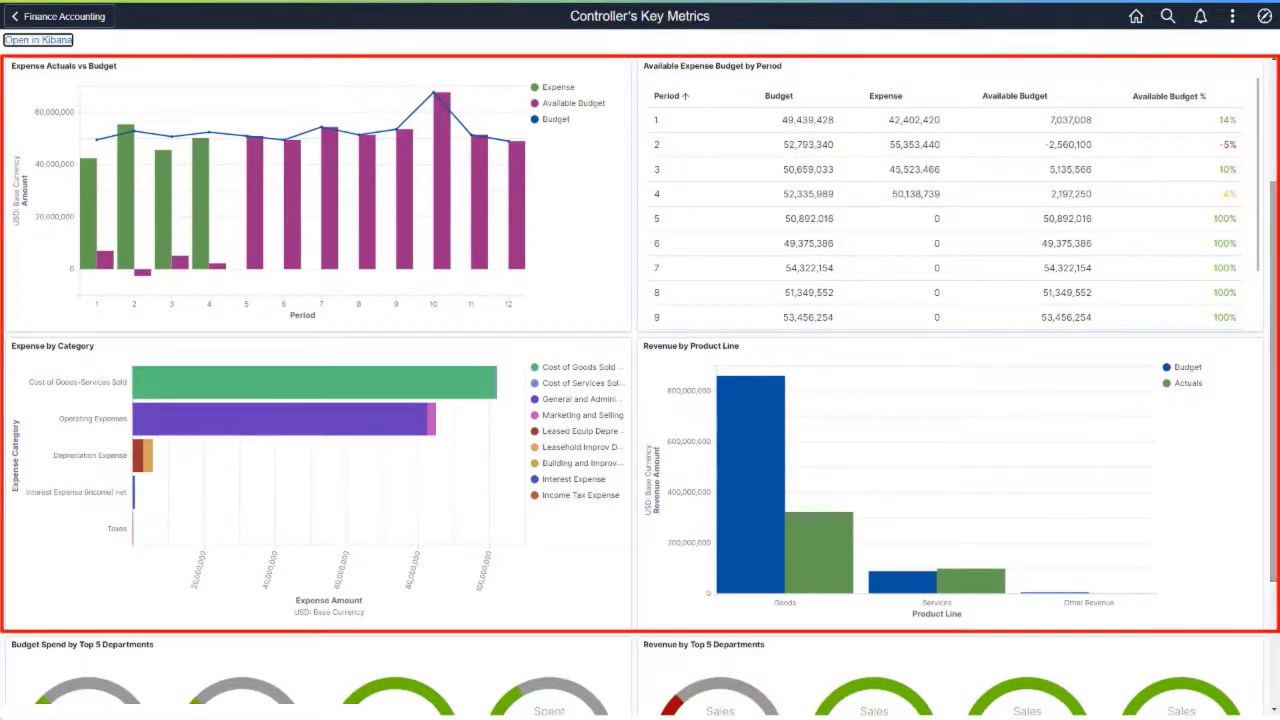
drag(1277, 228, 1277, 365)
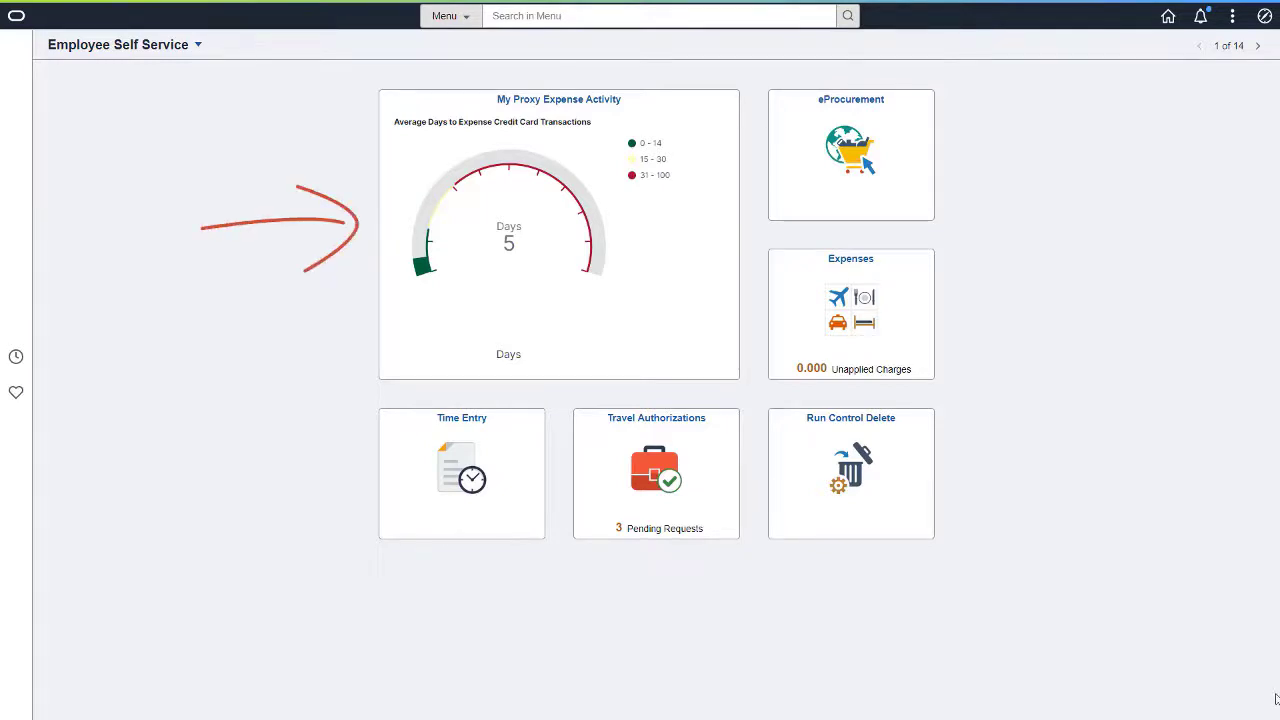
- Open the My Proxy Expense Activity tile to see policy violations and reports by status
click(679, 328)
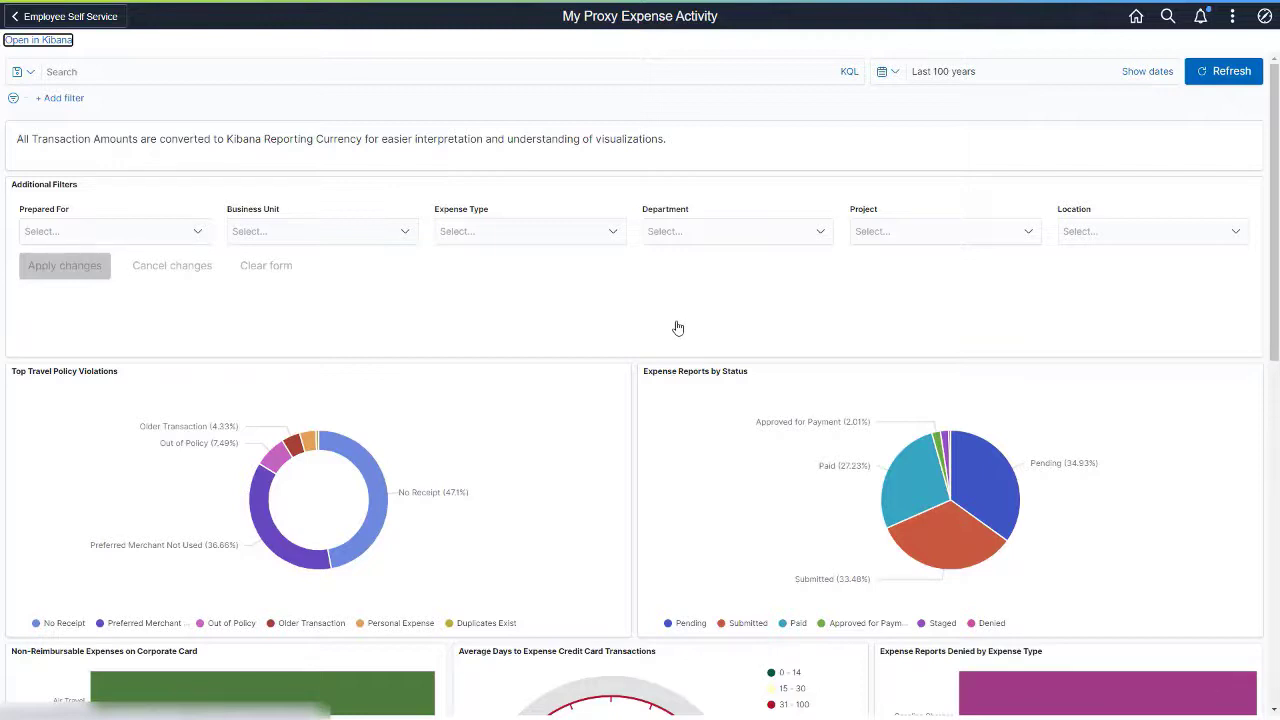
- Filter Prepared For to the first listed employee, apply it, and scroll to All Expense Reports
click(198, 239)
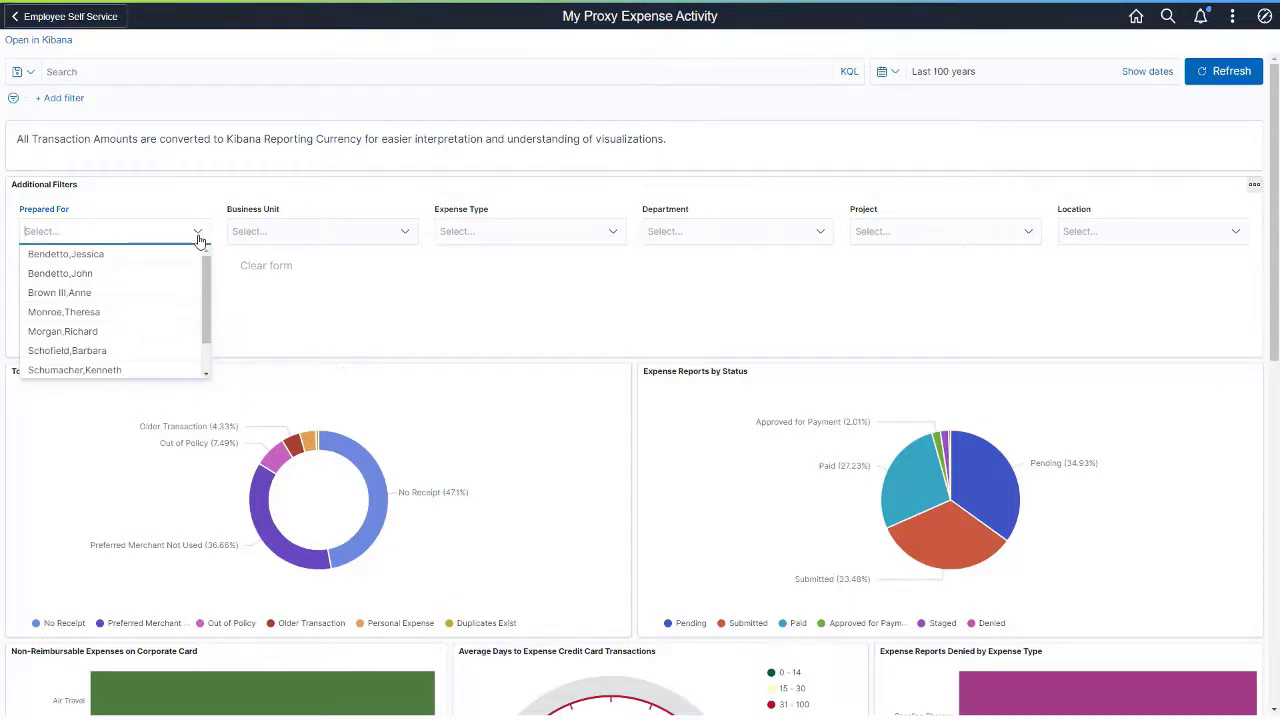
click(253, 290)
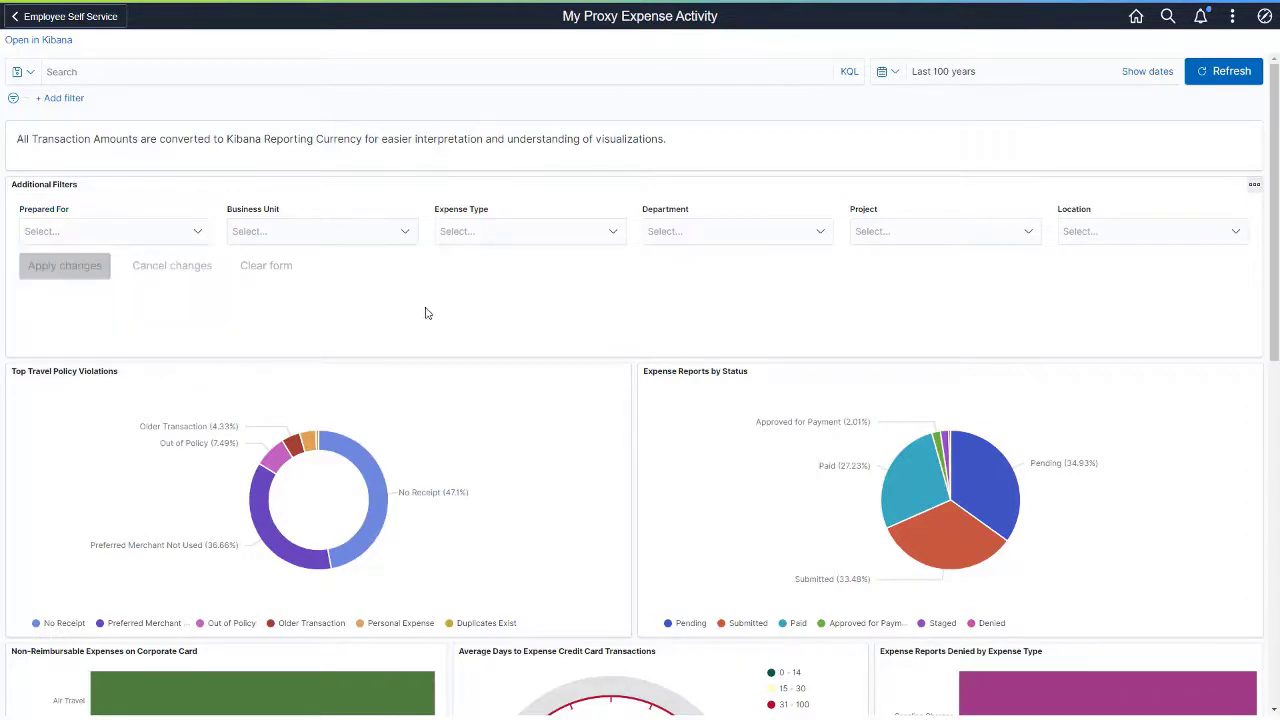
drag(1274, 345, 1276, 478)
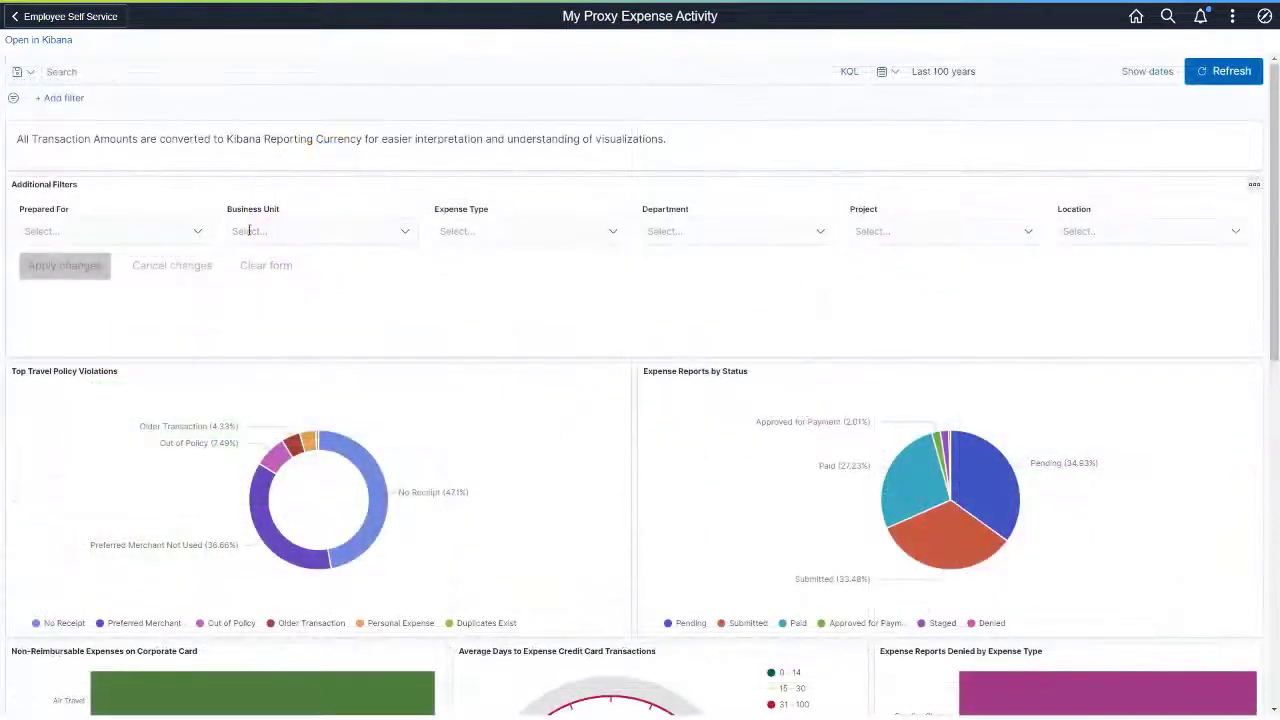
click(197, 233)
click(180, 254)
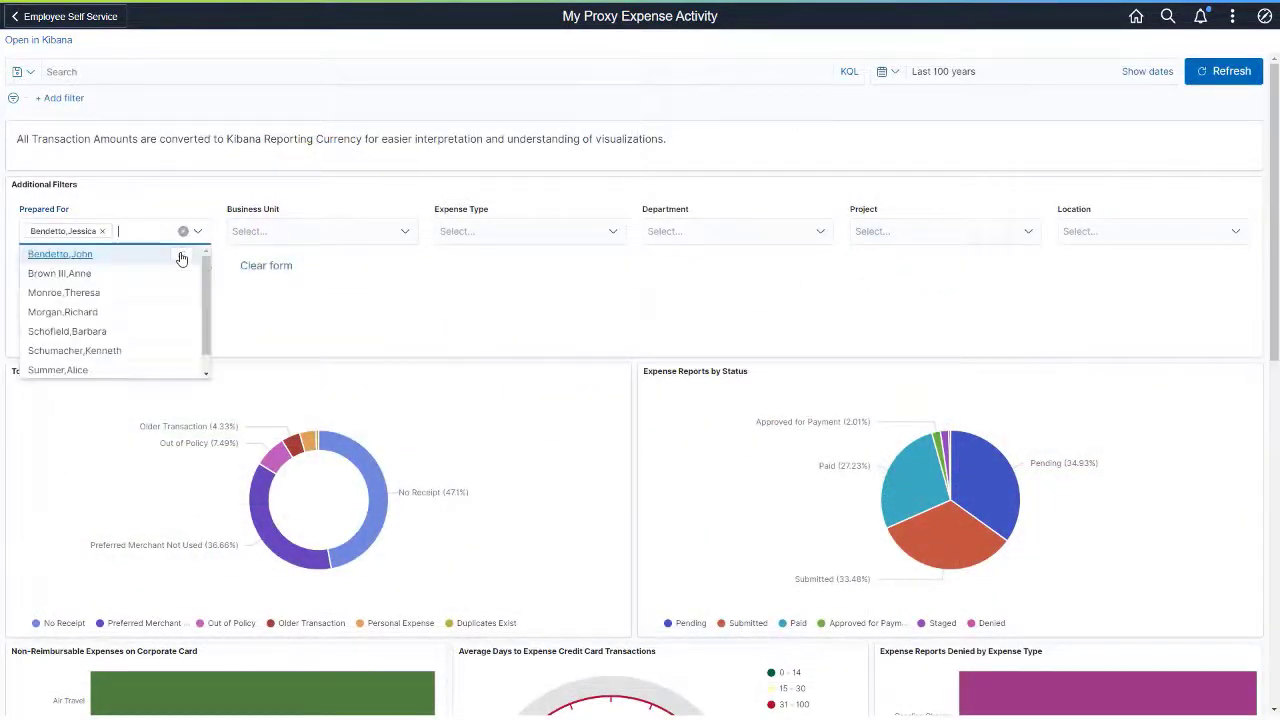
click(247, 301)
click(82, 267)
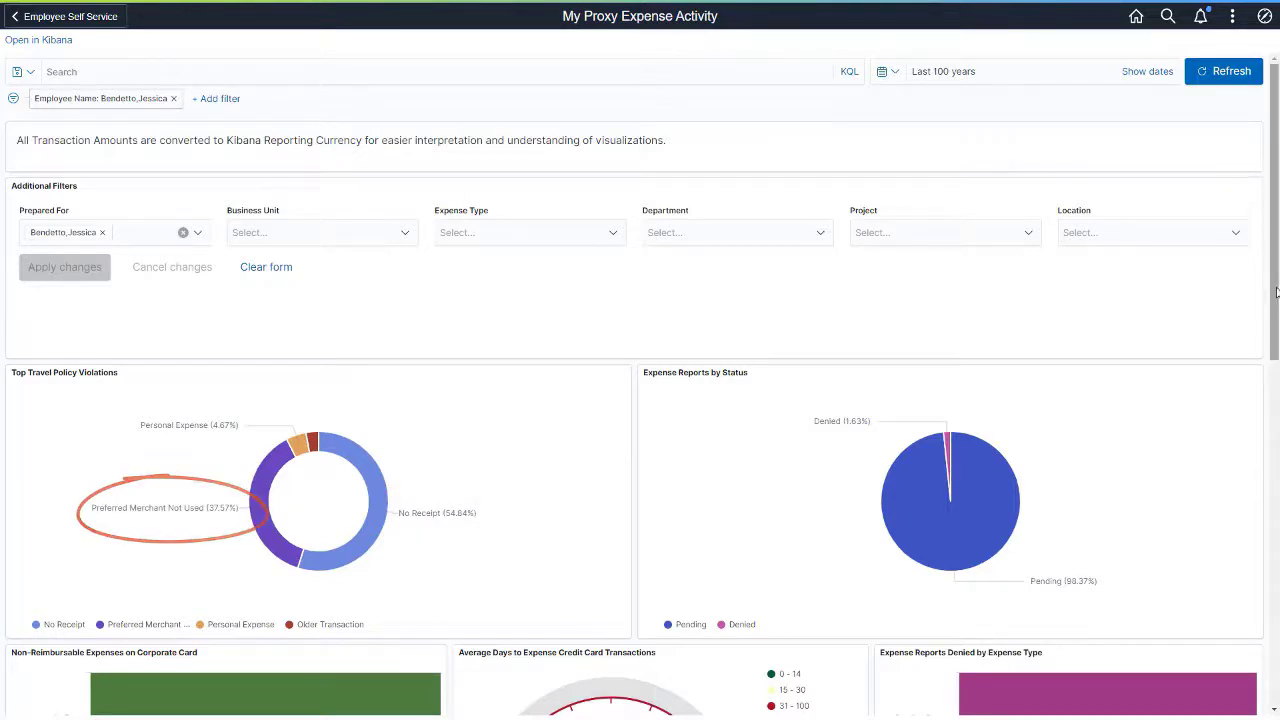
drag(1276, 291, 1276, 590)
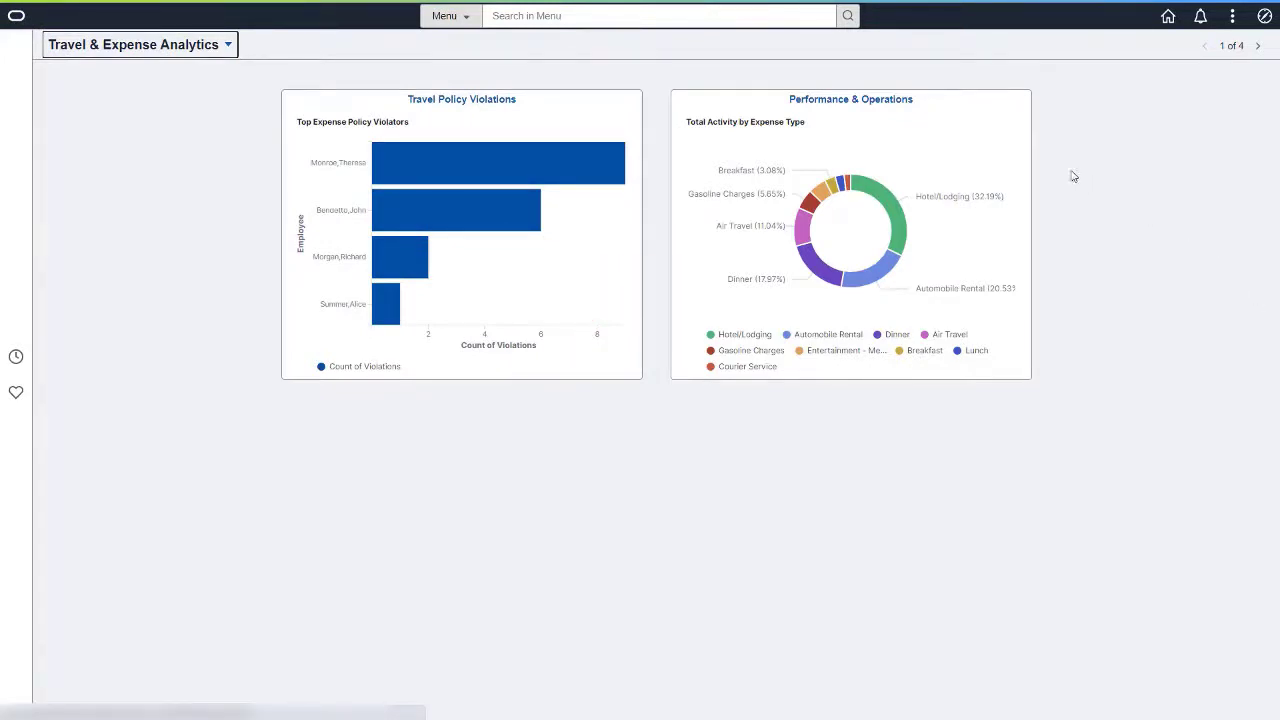
- Open the Performance & Operations dashboard showing Top Spenders and Total Activity by Expense Type
click(984, 155)
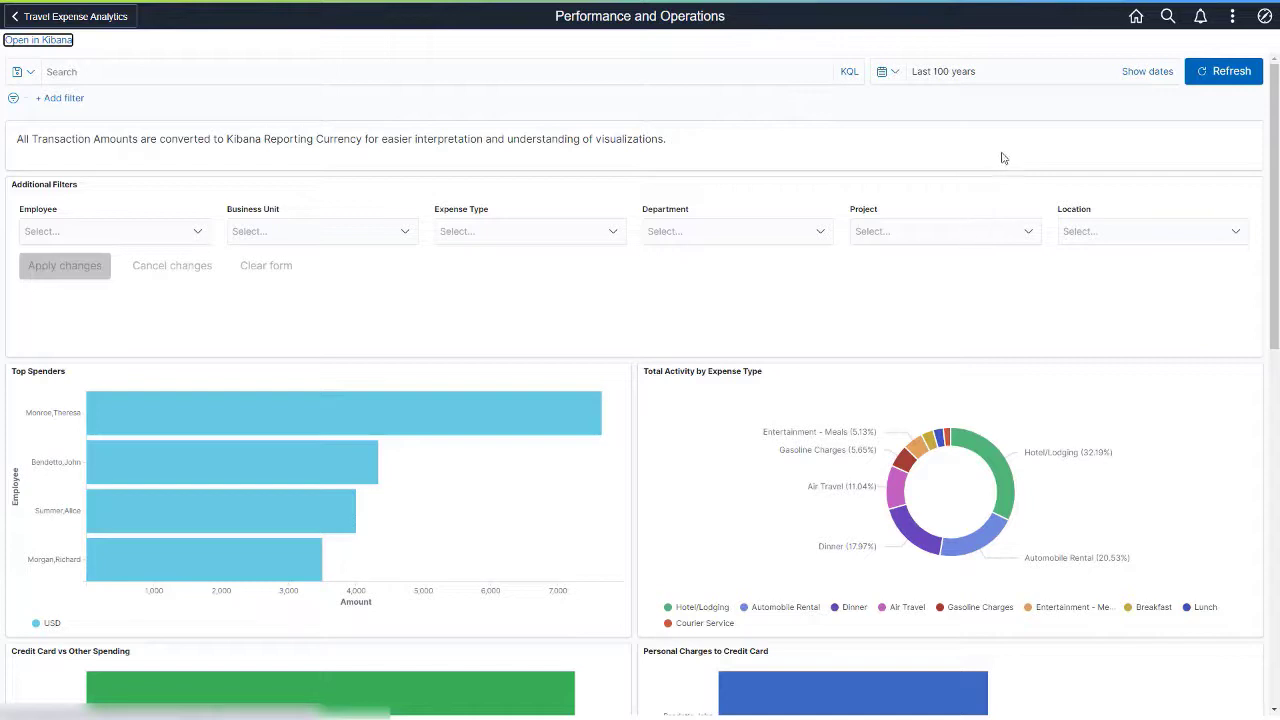
drag(1275, 206, 1278, 340)
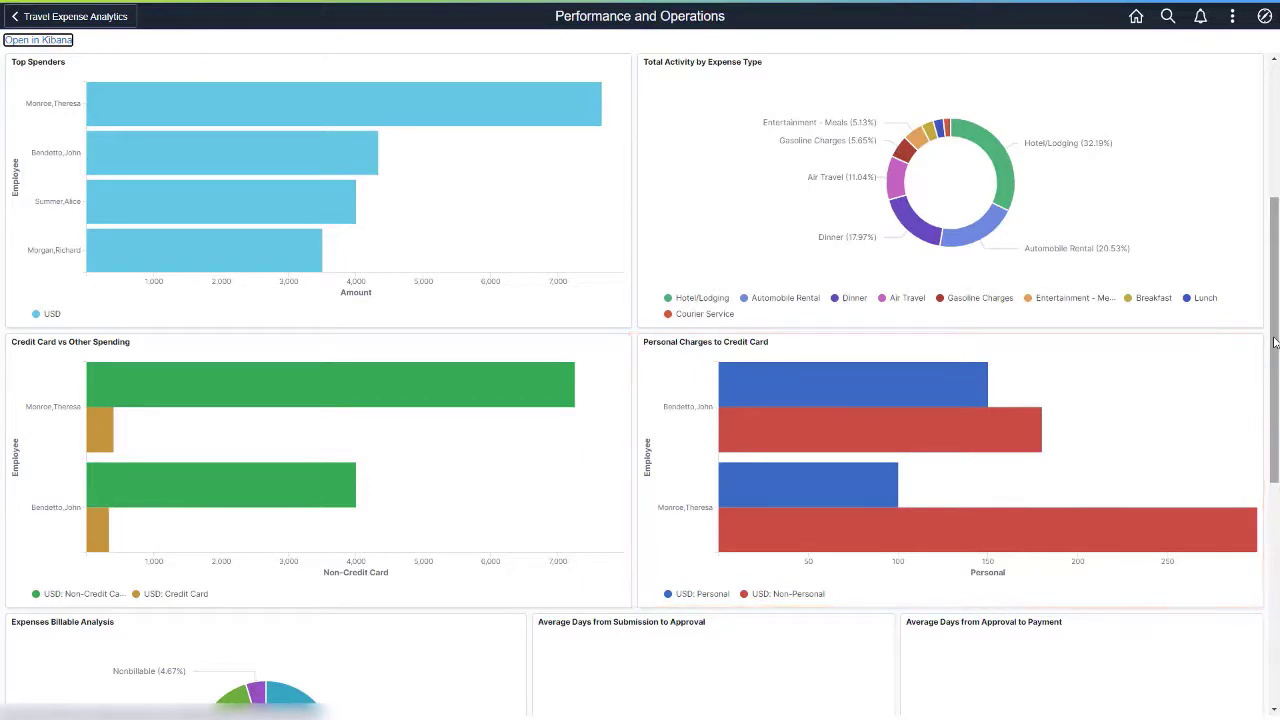
- Scroll down through the remaining analytics dashboard tiles
drag(1275, 342, 1276, 570)
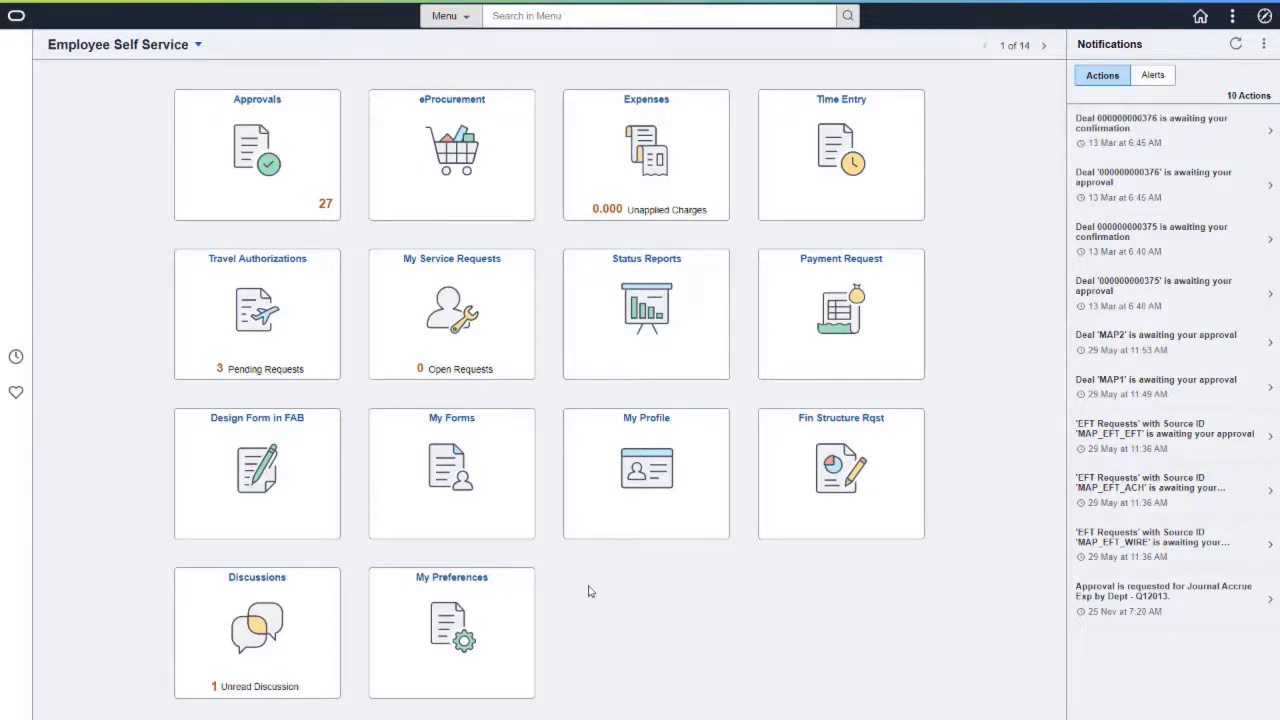
- Go to My Forms and start a new form to see the three form types
click(517, 514)
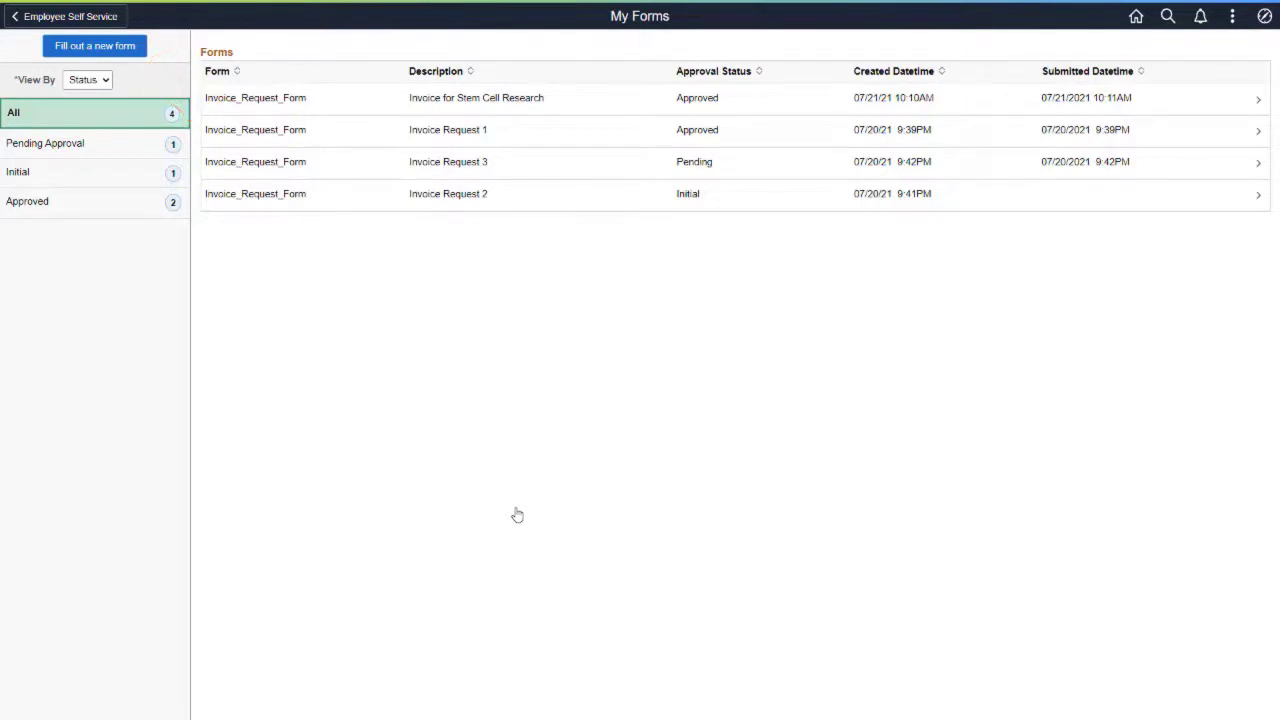
click(135, 50)
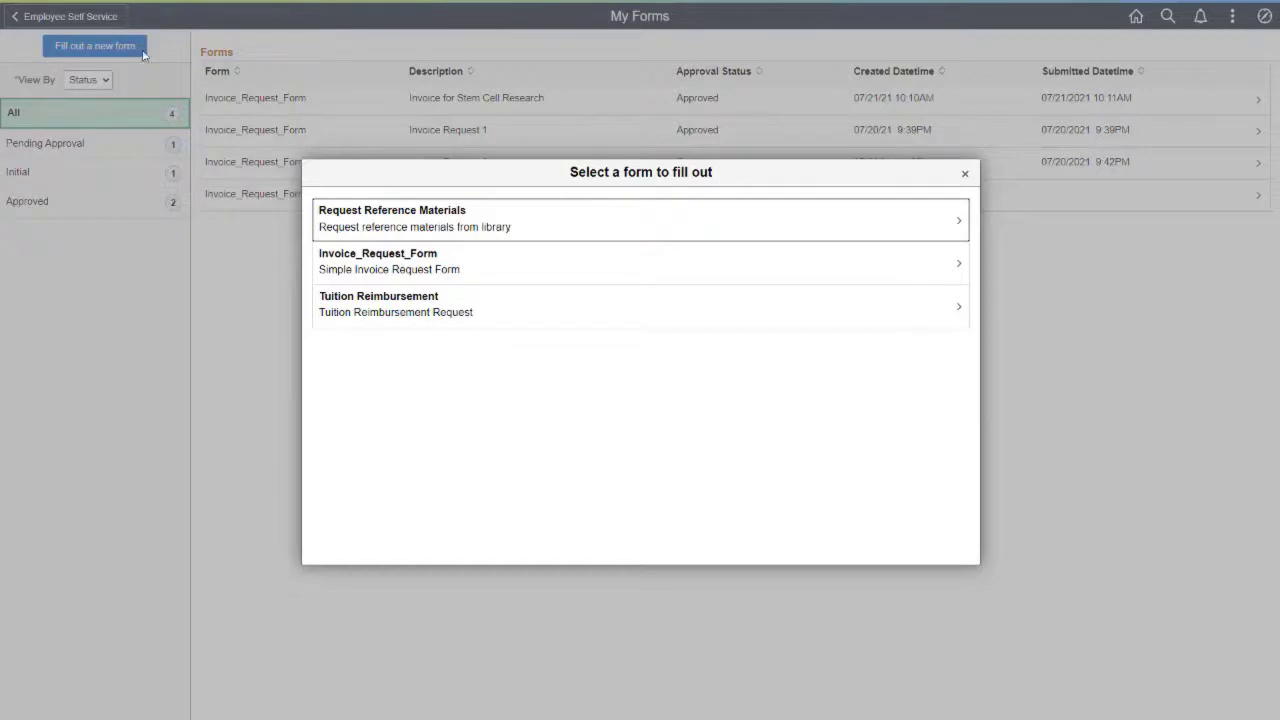
- Save a new Invoice_Request_Form for Stem Cell Research: 10 units at 100.00, totalling 1000.00
click(493, 264)
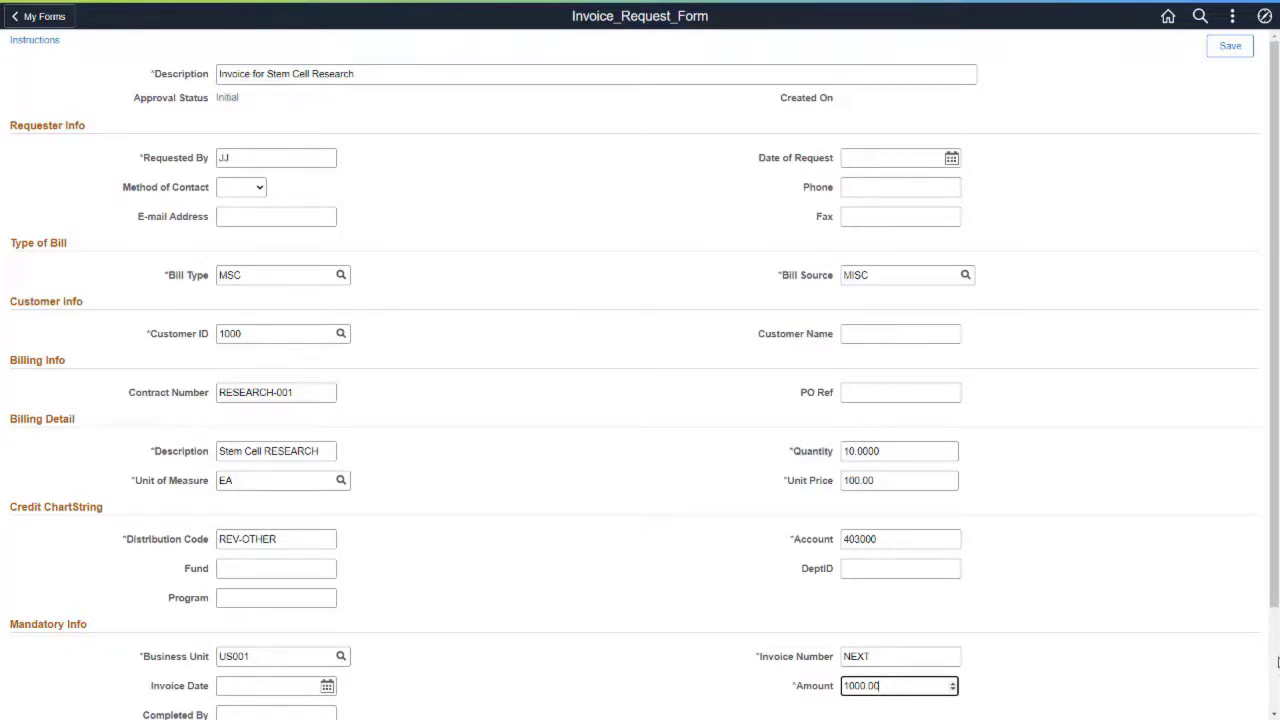
click(1231, 47)
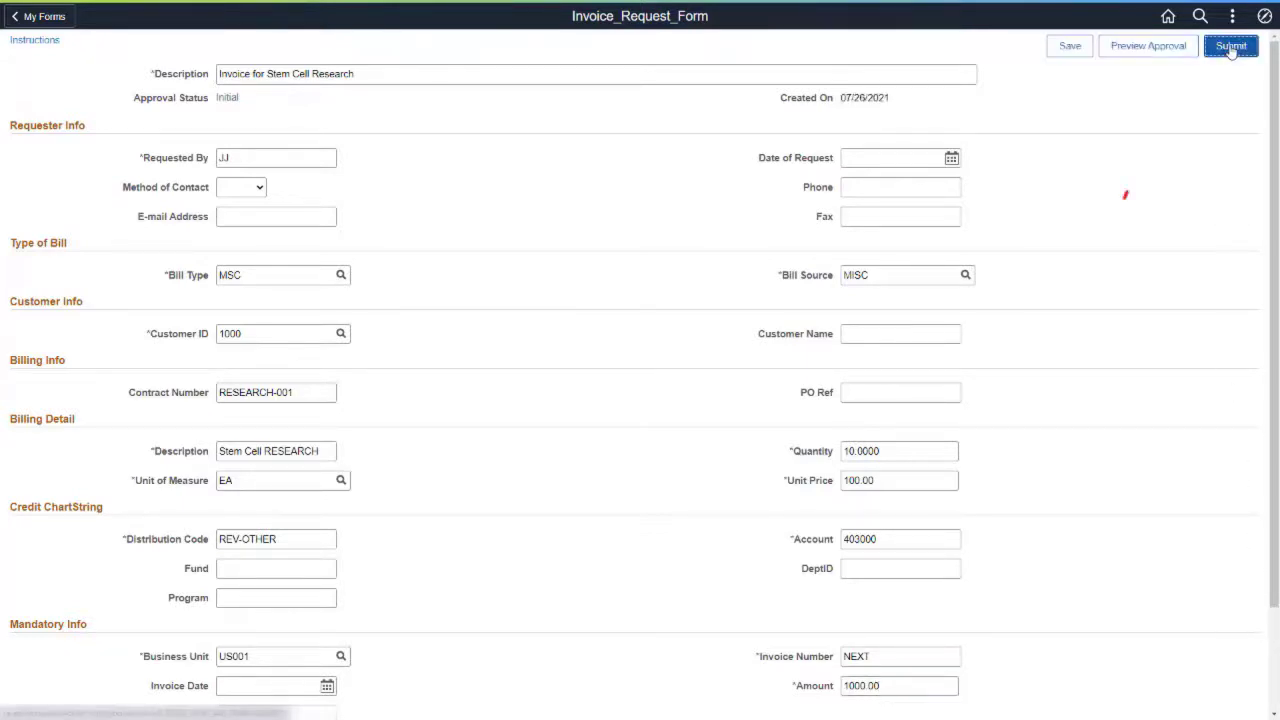
- Submit the Stem Cell Research invoice request, then approve it from its pending notification
click(1231, 47)
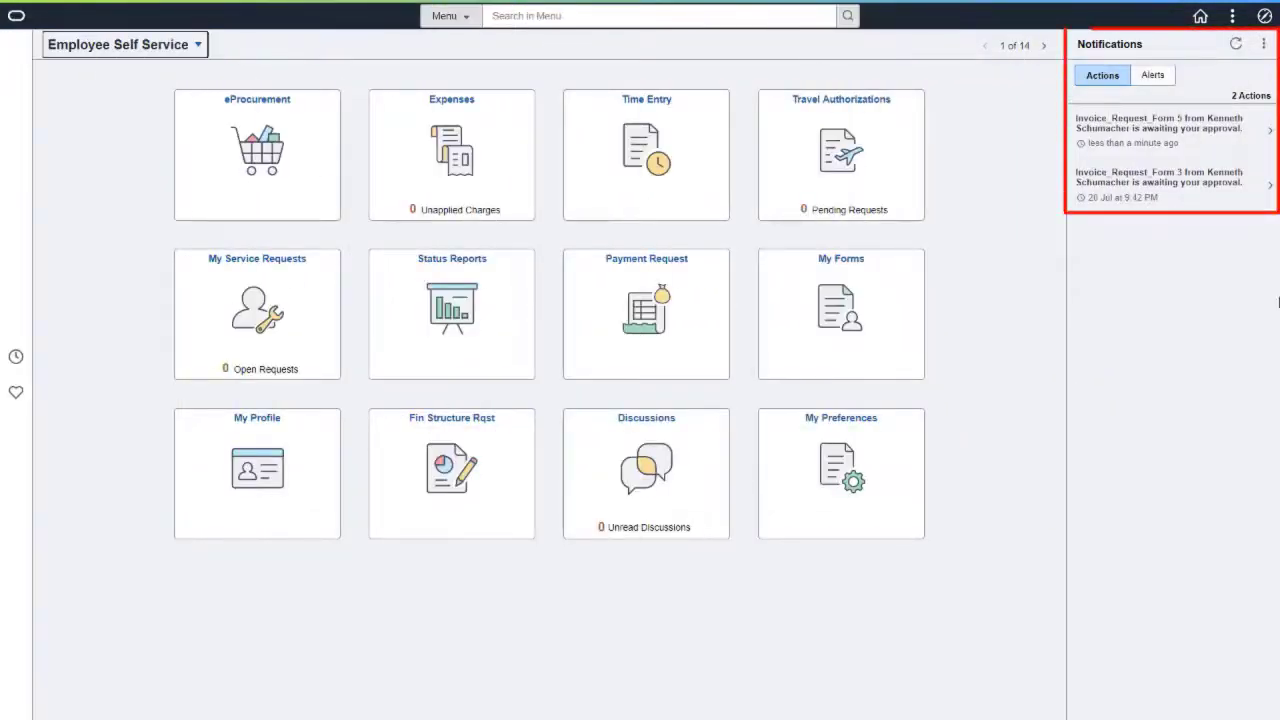
click(1180, 135)
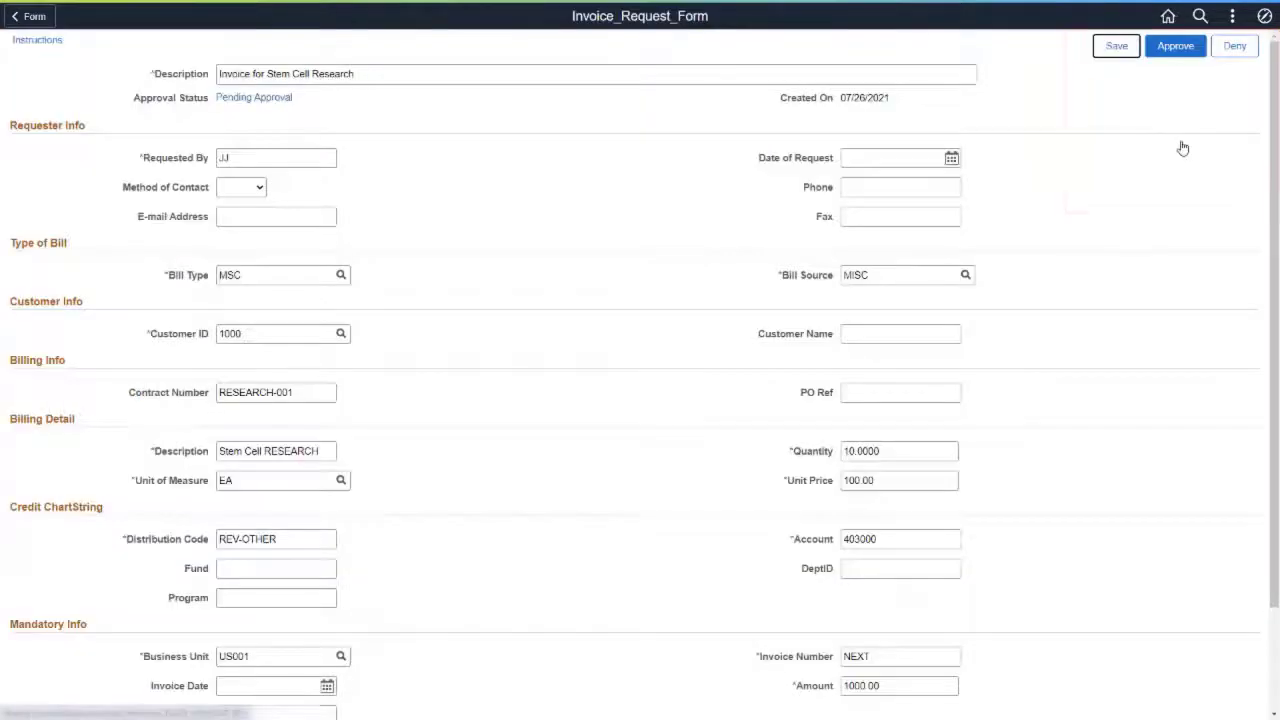
click(1176, 48)
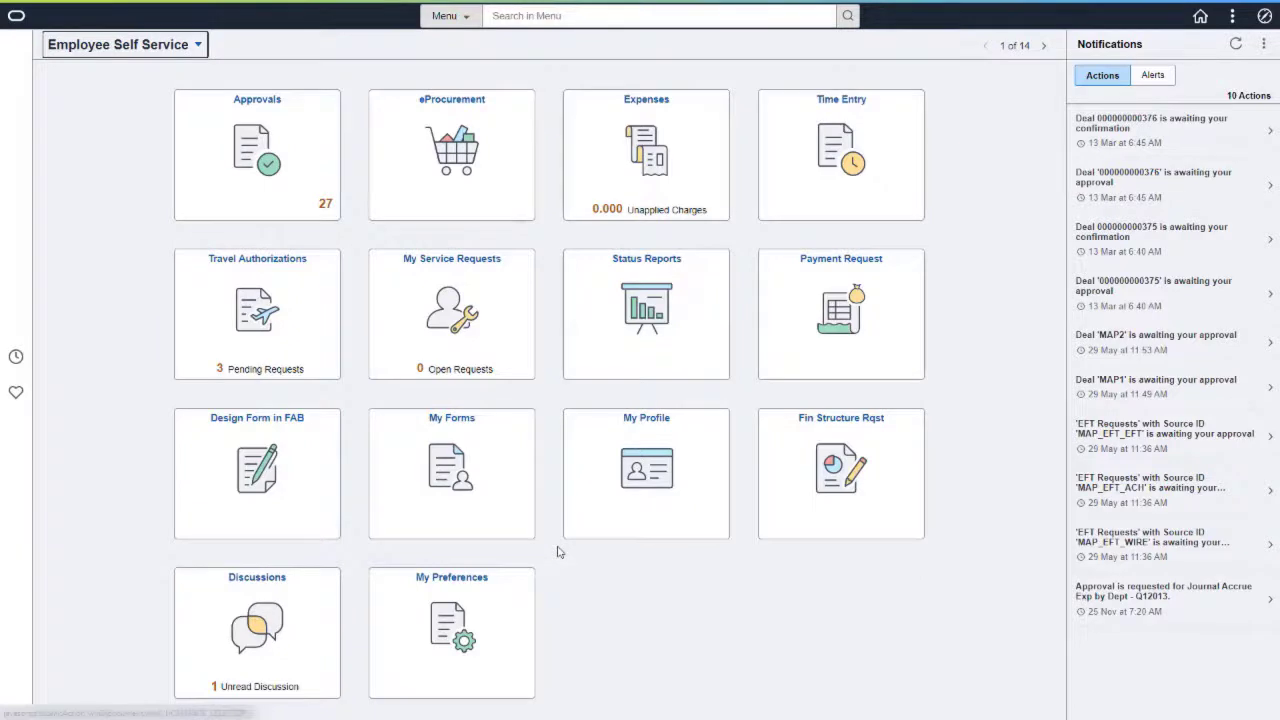
- Open the Stem Cell Research invoice form and follow its Related Documents Document Key String link
click(522, 511)
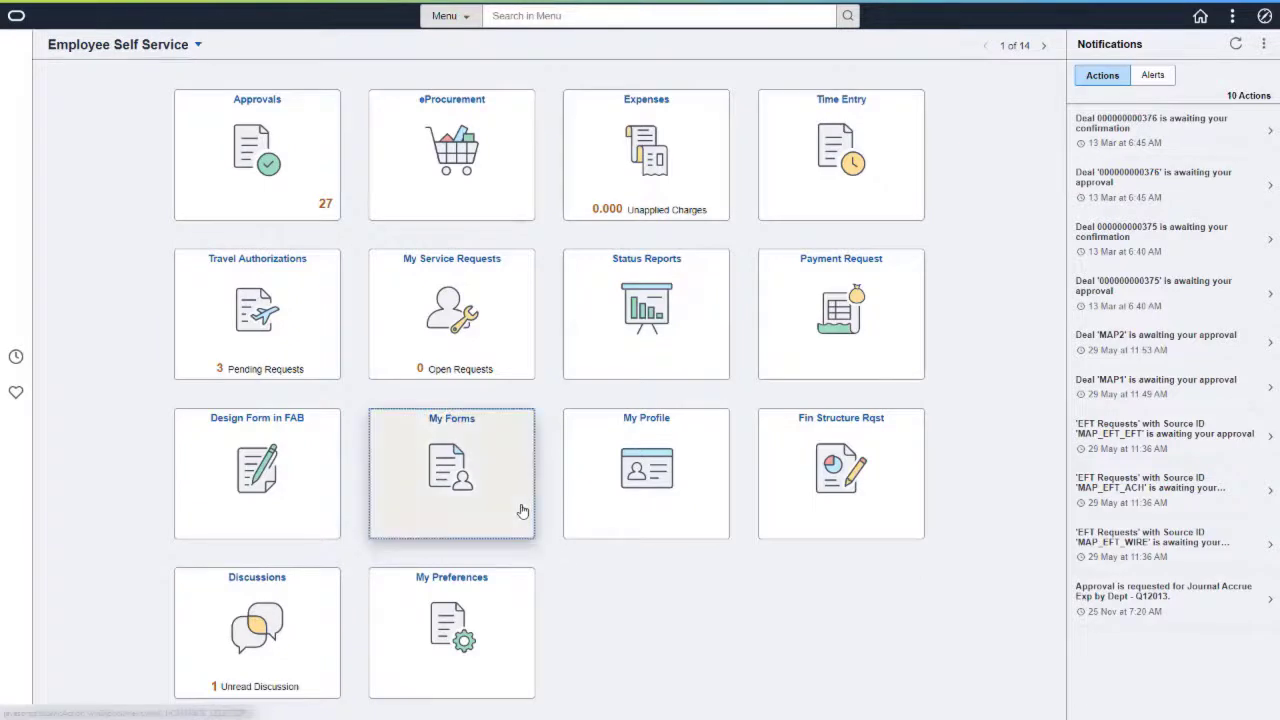
click(597, 117)
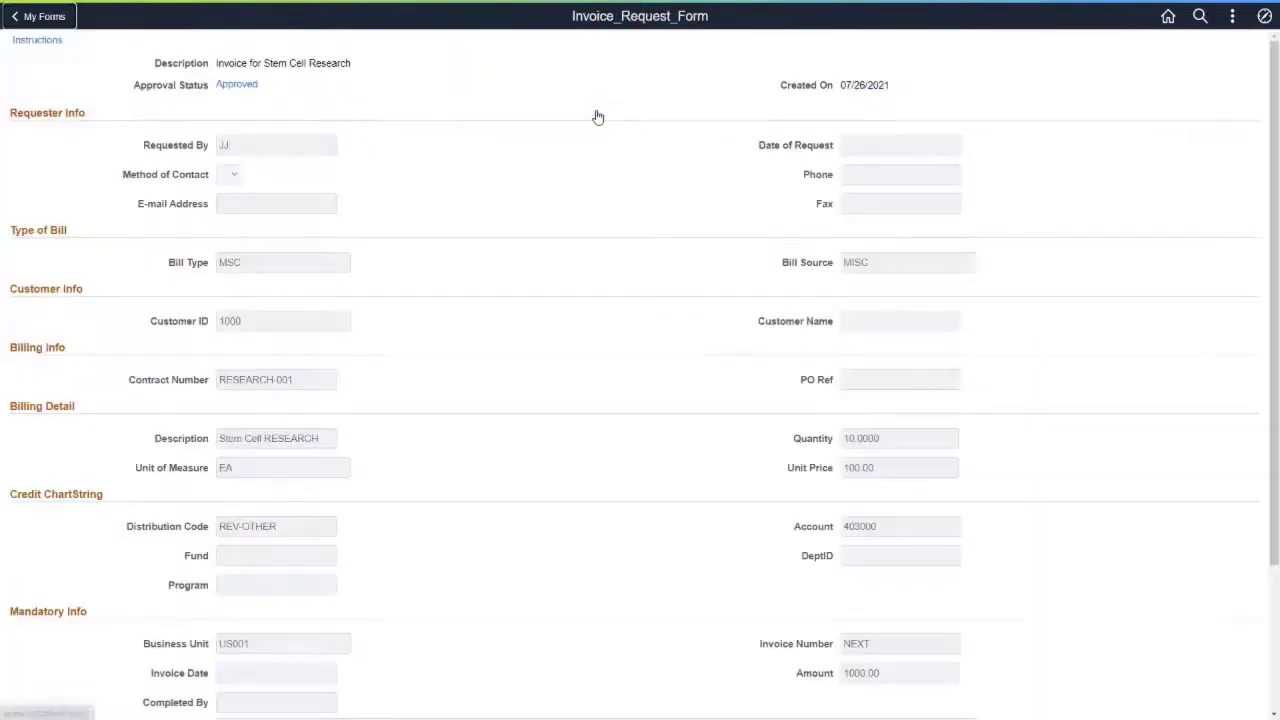
drag(1266, 214, 1272, 256)
scroll(229, 563, down, 2)
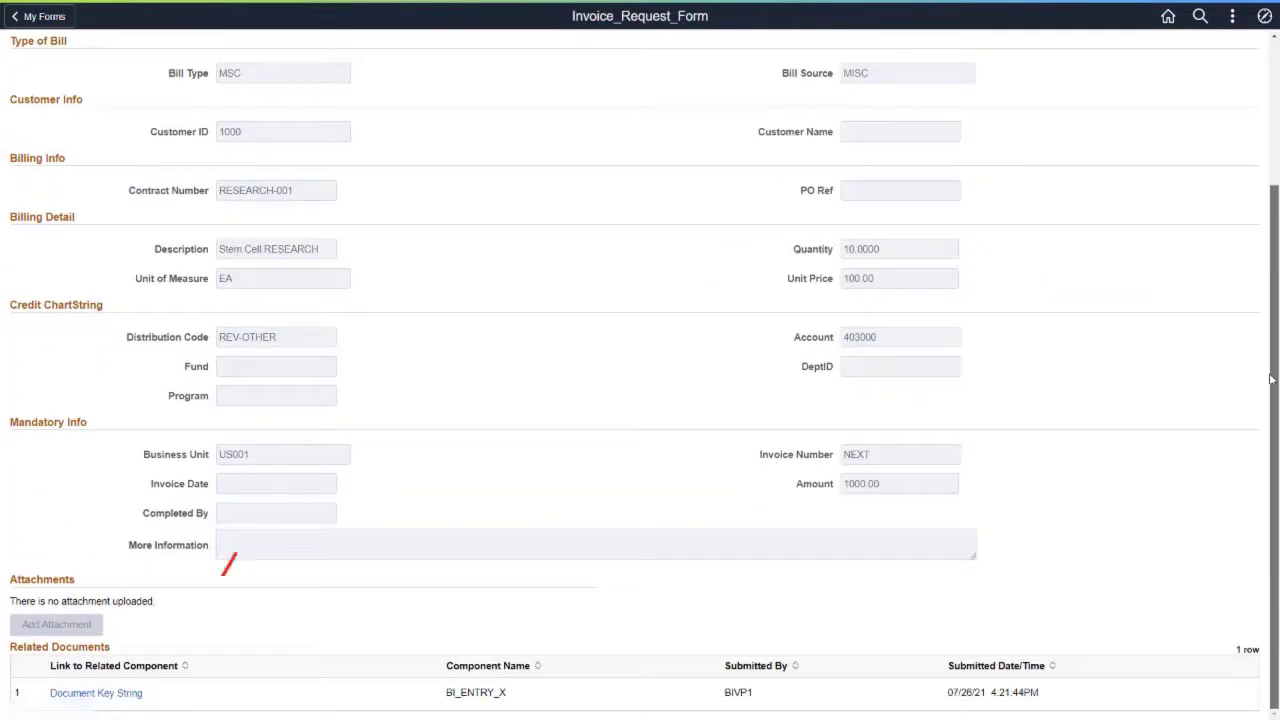
click(123, 696)
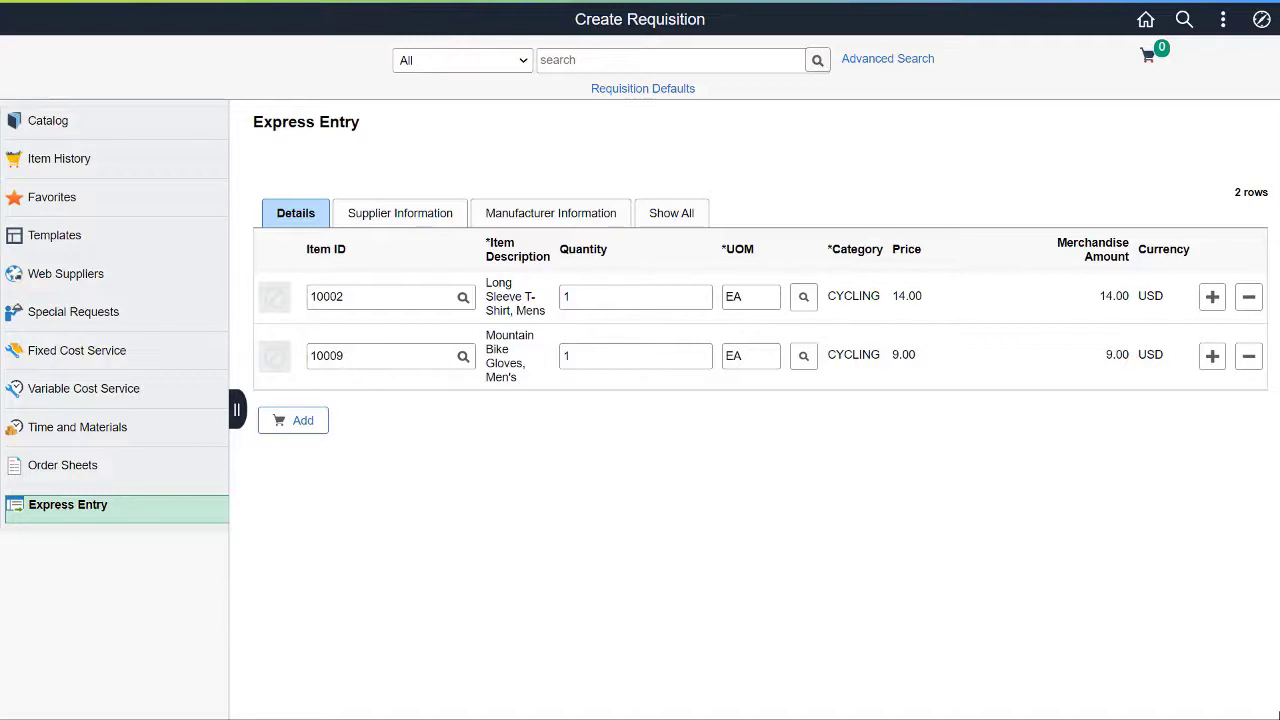
- Show supplier details for items 10002 and 10009: Bike Shopper and Deliz, location MAIN
click(400, 213)
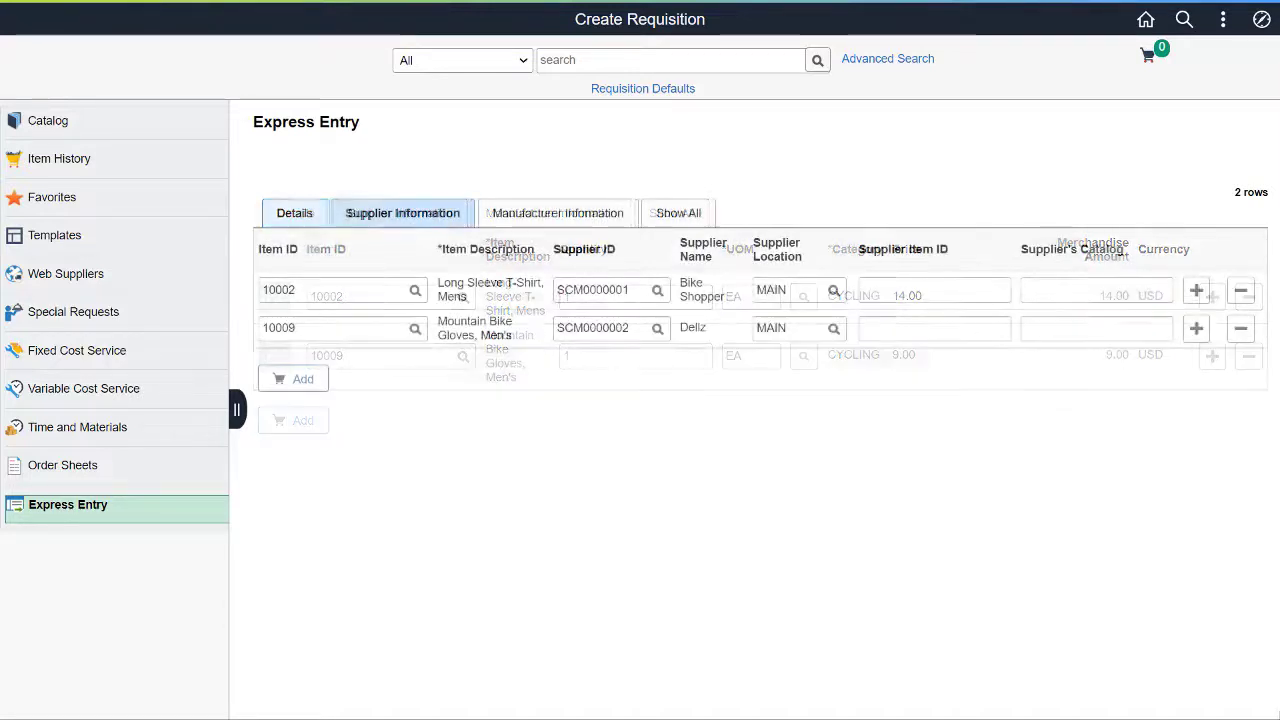